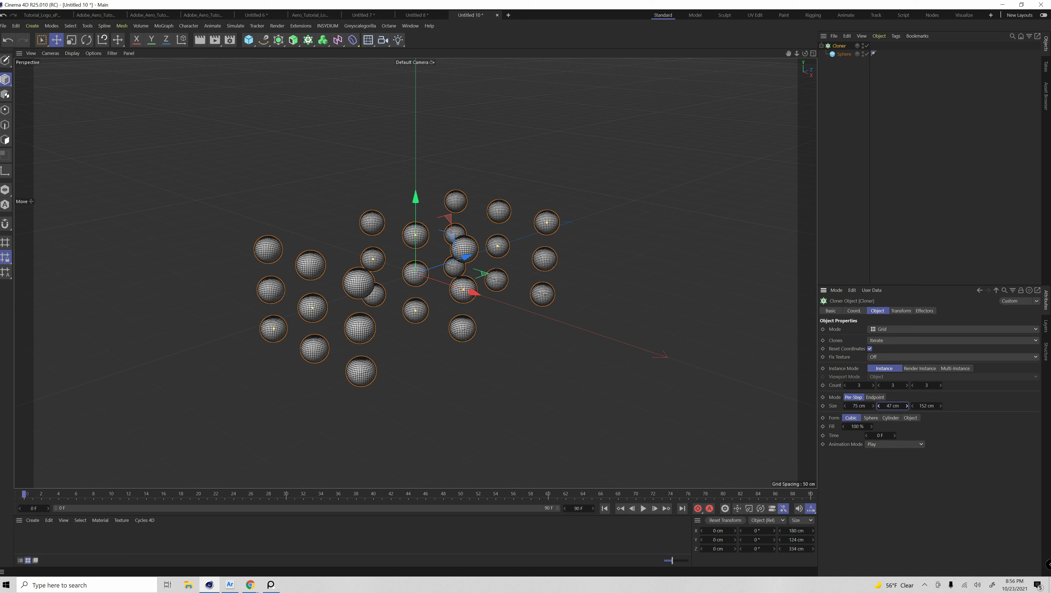
# Set the cloner's grid spacing to 80 cm in X and 94 cm in Z, and add a Random effector.
pyautogui.moveTo(940, 406); pyautogui.dragTo(916, 406)
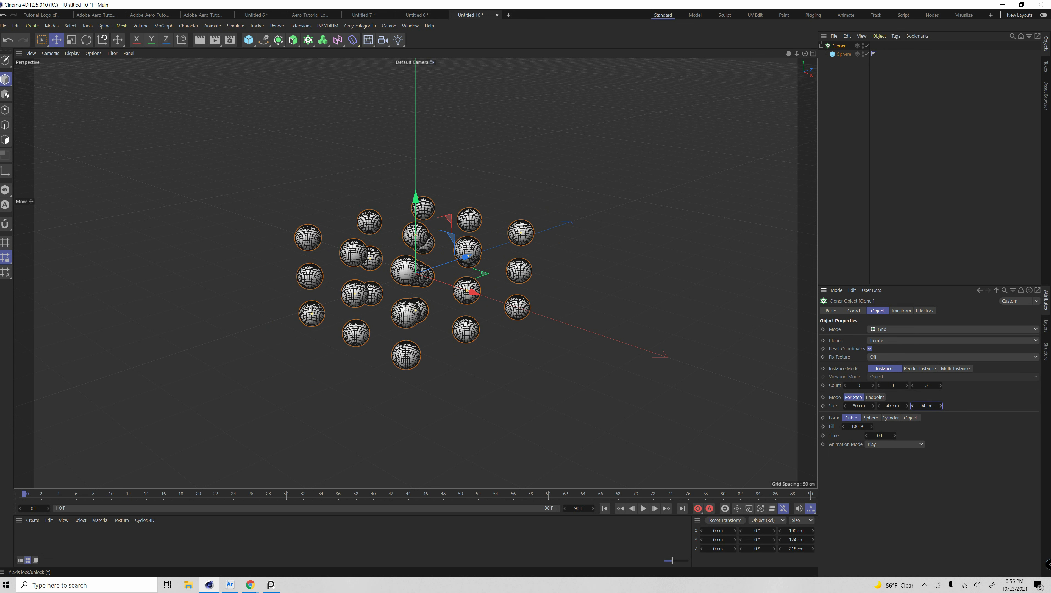
pyautogui.click(164, 26)
pyautogui.moveTo(171, 39)
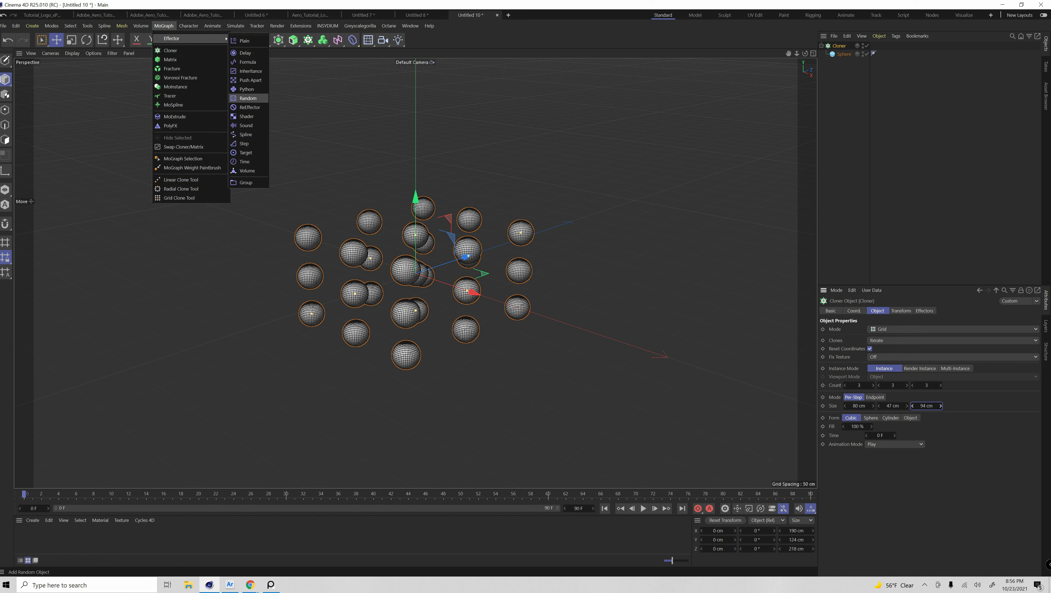
pyautogui.click(248, 98)
# Lower the Random effector's strength to 48 %.
pyautogui.moveTo(1038, 329); pyautogui.dragTo(958, 329)
pyautogui.click(902, 310)
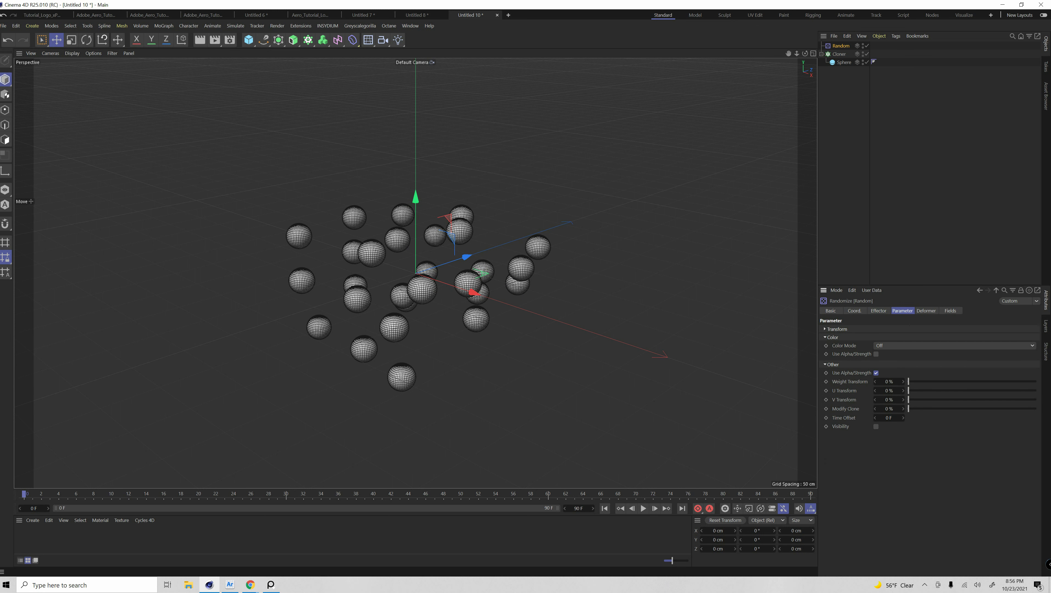
pyautogui.click(878, 311)
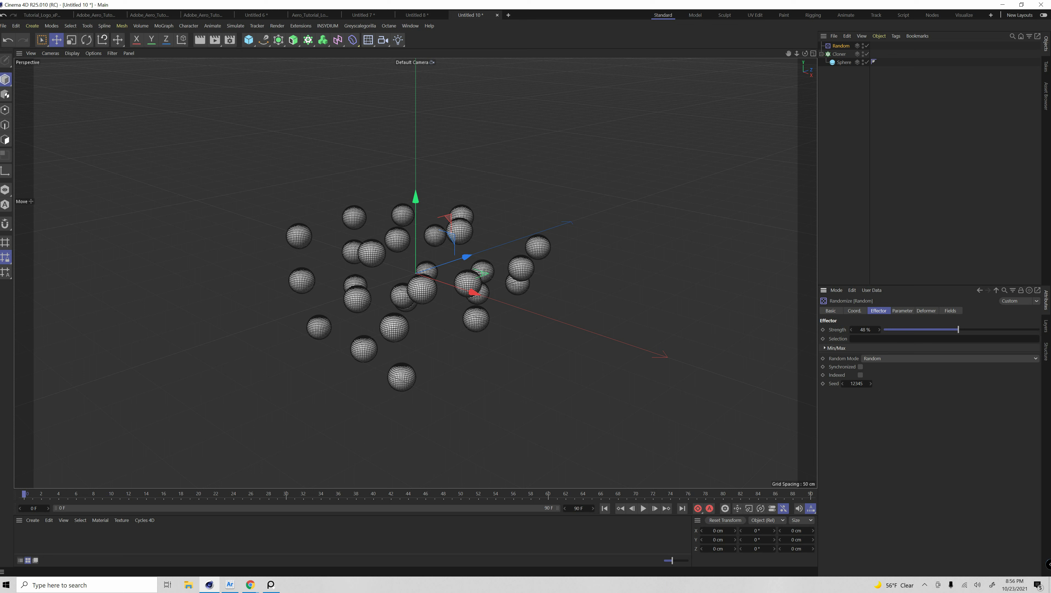
pyautogui.click(926, 311)
pyautogui.click(902, 311)
# Set the Random effector's position offsets to about -11 cm in X, 193 cm in Y and -41 cm in Z.
pyautogui.click(825, 329)
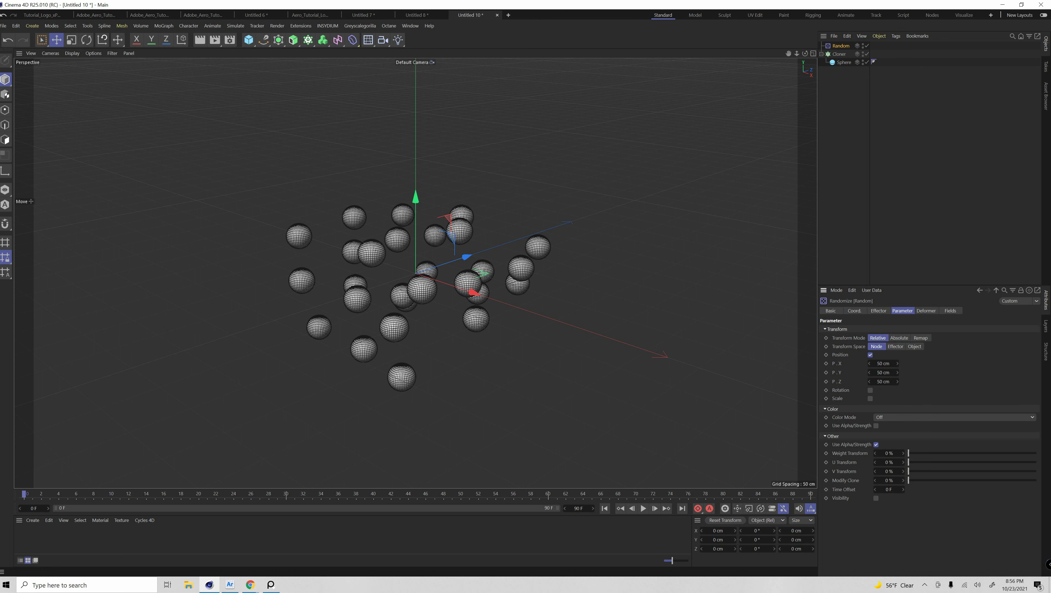
pyautogui.moveTo(897, 364)
pyautogui.mouseDown()
pyautogui.moveTo(897, 260)
pyautogui.moveTo(897, 332)
pyautogui.moveTo(897, 314)
pyautogui.mouseUp()
pyautogui.moveTo(897, 382); pyautogui.dragTo(897, 420)
pyautogui.moveTo(897, 364); pyautogui.dragTo(897, 396)
# Enable uniform scale variation on the Random effector with a scale of 0.74.
pyautogui.click(869, 399)
pyautogui.click(870, 406)
pyautogui.moveTo(897, 424)
pyautogui.mouseDown()
pyautogui.moveTo(897, 411)
pyautogui.moveTo(897, 429)
pyautogui.mouseUp()
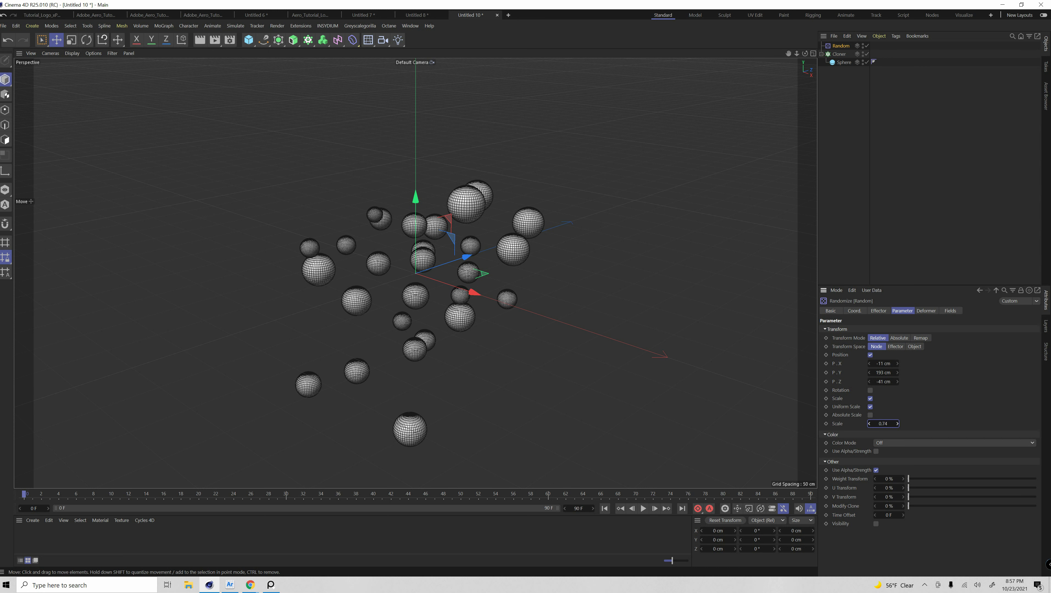
# Add a Wind force and a Turbulence force to the scene.
pyautogui.click(235, 26)
pyautogui.moveTo(249, 81)
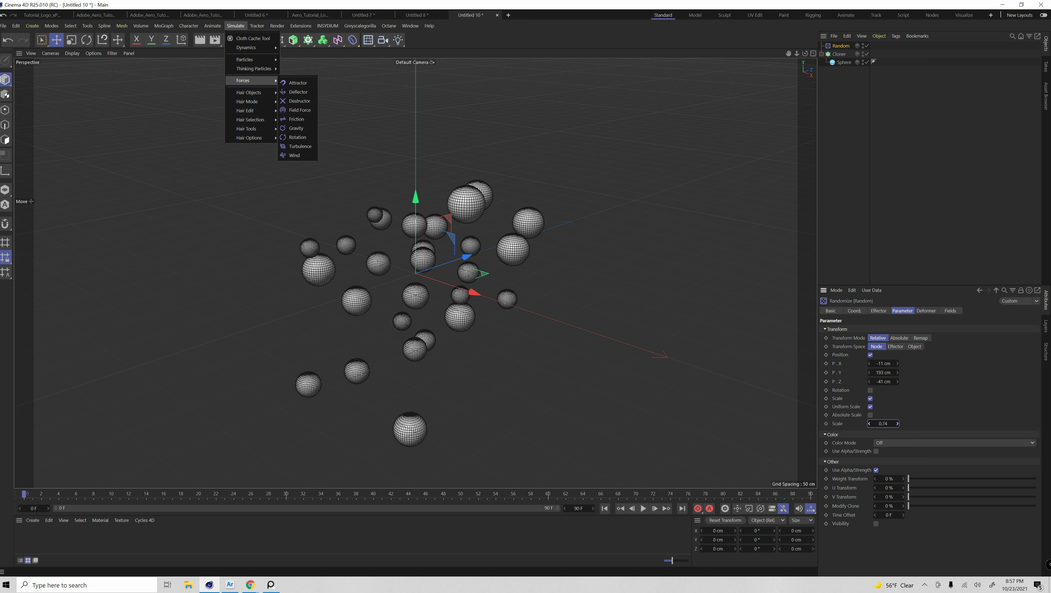
pyautogui.click(294, 156)
pyautogui.click(235, 26)
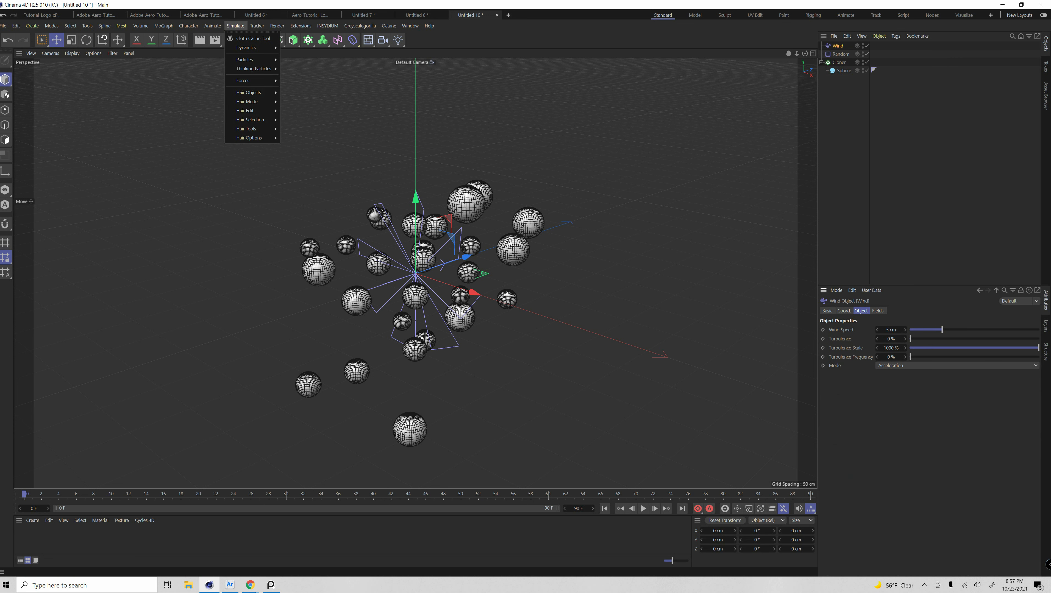
pyautogui.moveTo(249, 80)
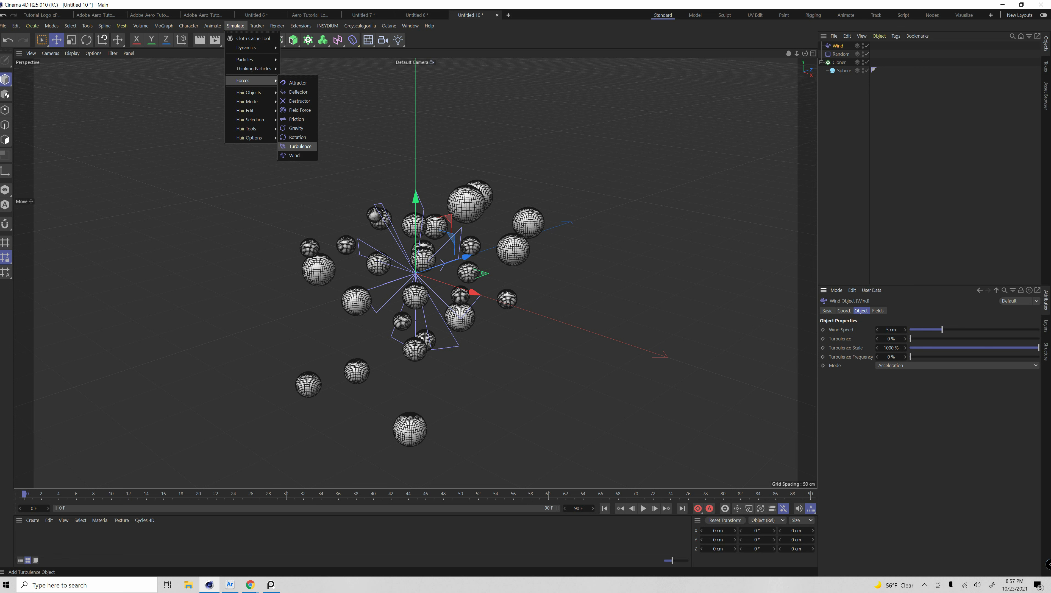
pyautogui.click(300, 146)
# Move the Turbulence force to about -400 cm and the Wind force to about -348 cm along Z.
pyautogui.moveTo(465, 257); pyautogui.dragTo(148, 363)
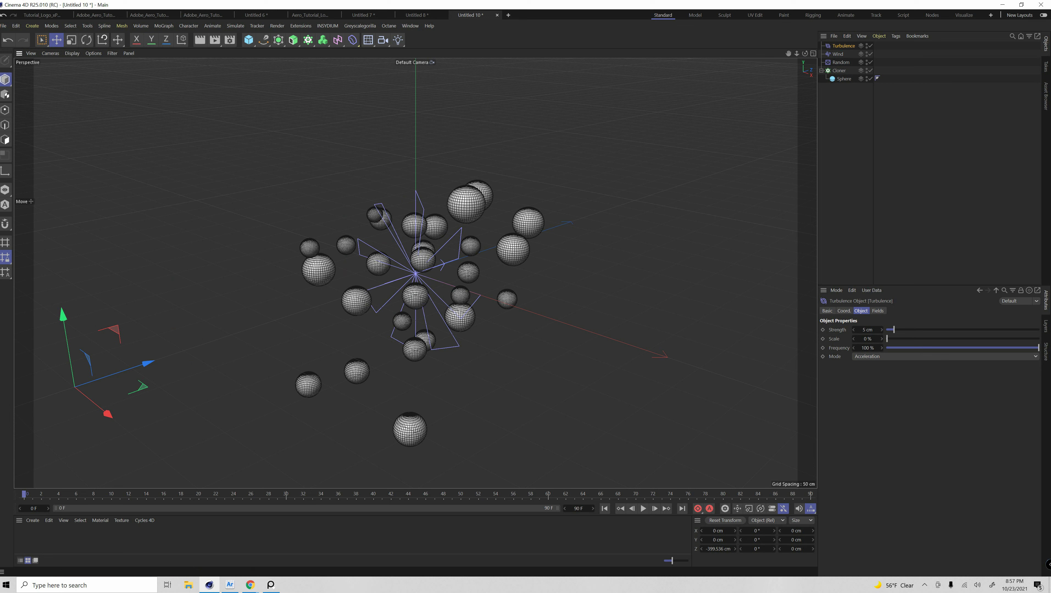
pyautogui.click(837, 54)
pyautogui.moveTo(466, 257); pyautogui.dragTo(204, 344)
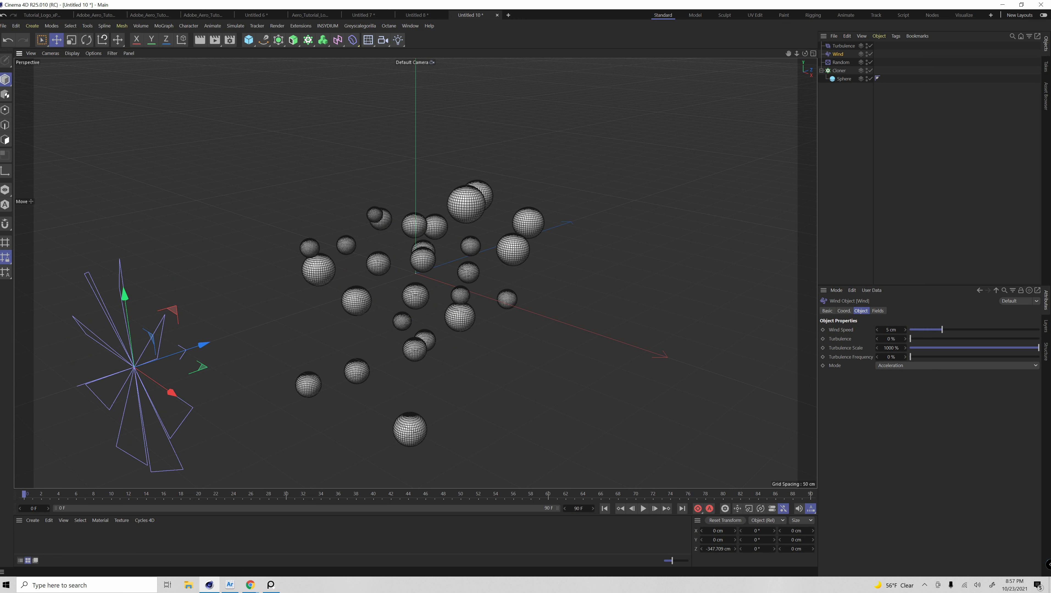
# Set the Wind force's speed to 45 cm and its turbulence to 25 %.
pyautogui.moveTo(942, 329); pyautogui.dragTo(972, 330)
pyautogui.click(891, 330)
pyautogui.write('45')
pyautogui.press('Return')
pyautogui.press('Tab')
pyautogui.write('25')
pyautogui.press('Return')
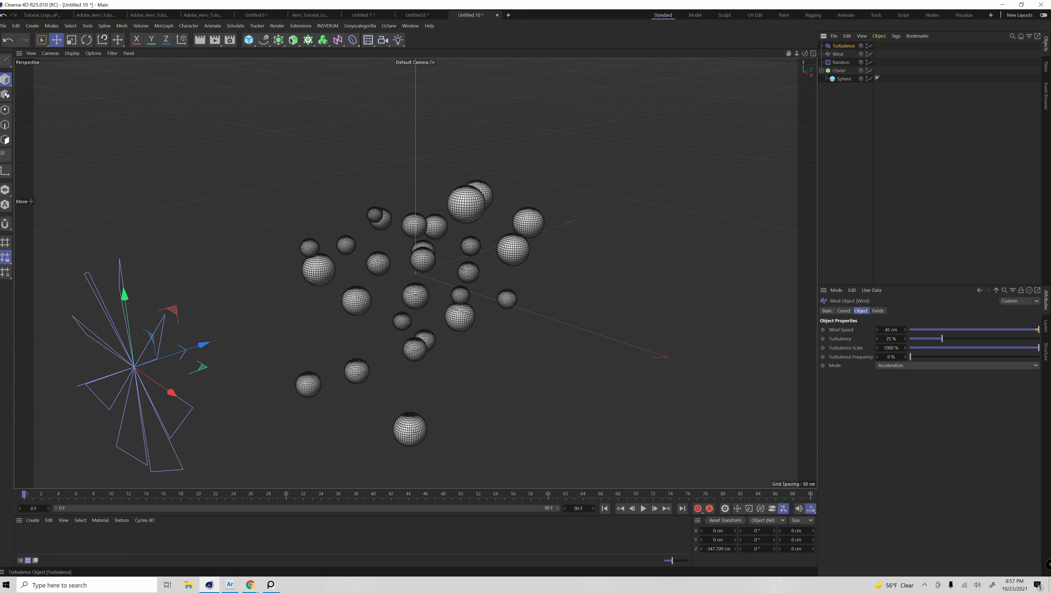
# Set the Turbulence force's strength to 62 cm.
pyautogui.click(843, 45)
pyautogui.click(869, 330)
pyautogui.write('6')
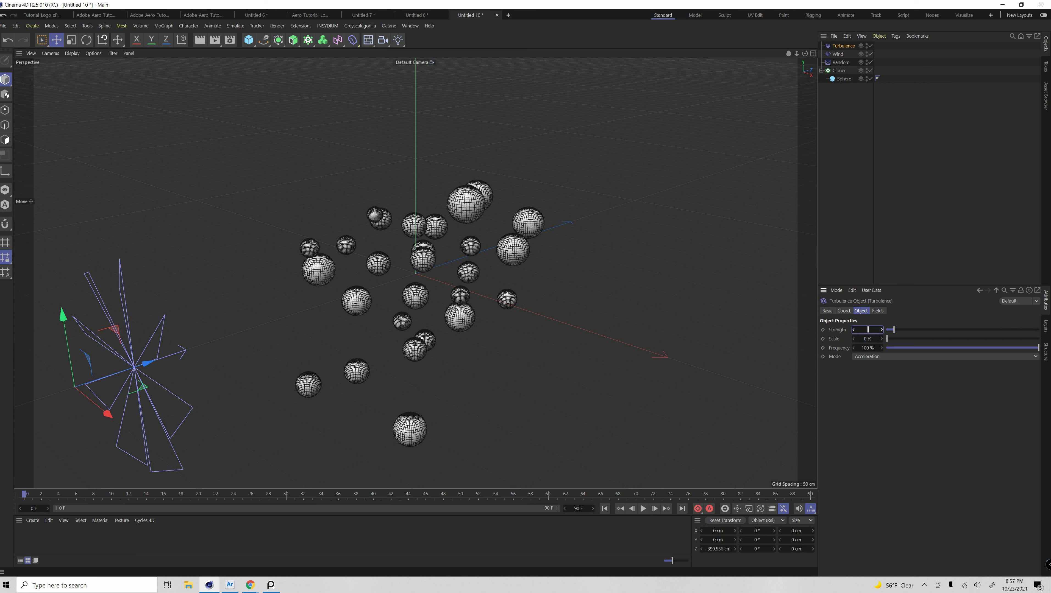
pyautogui.write('2')
pyautogui.press('Return')
# Add a Rigid Body tag to the cloner.
pyautogui.click(839, 70)
pyautogui.click(901, 311)
pyautogui.click(877, 311)
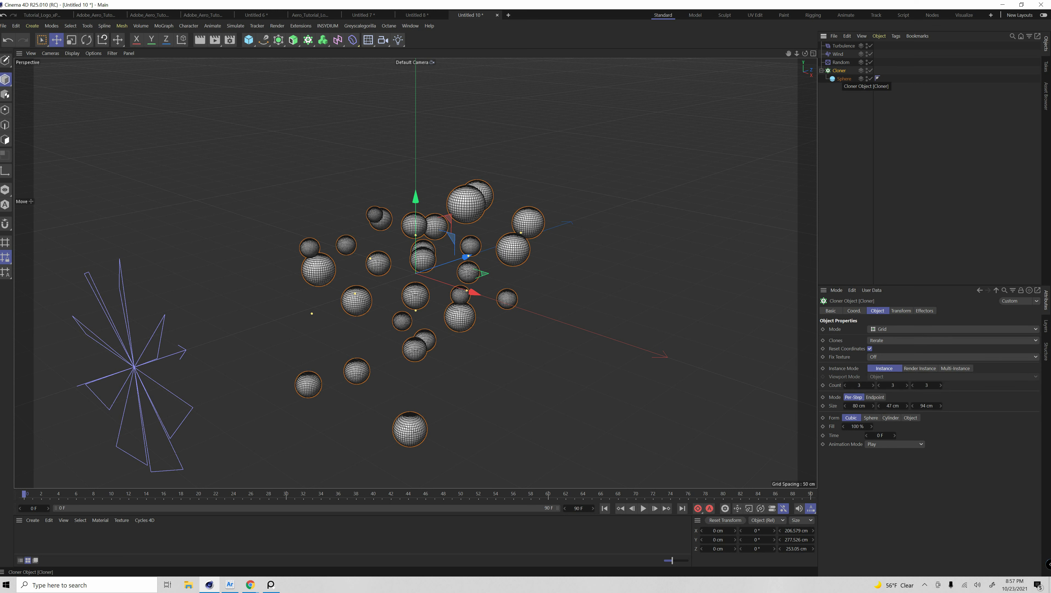
pyautogui.rightClick(843, 71)
pyautogui.moveTo(893, 198)
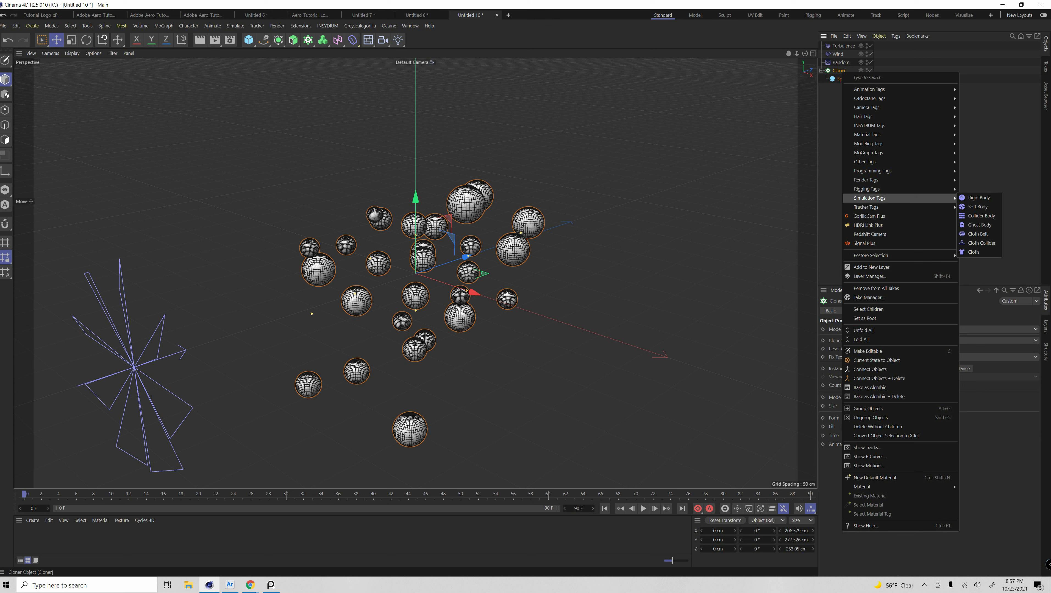
pyautogui.click(978, 198)
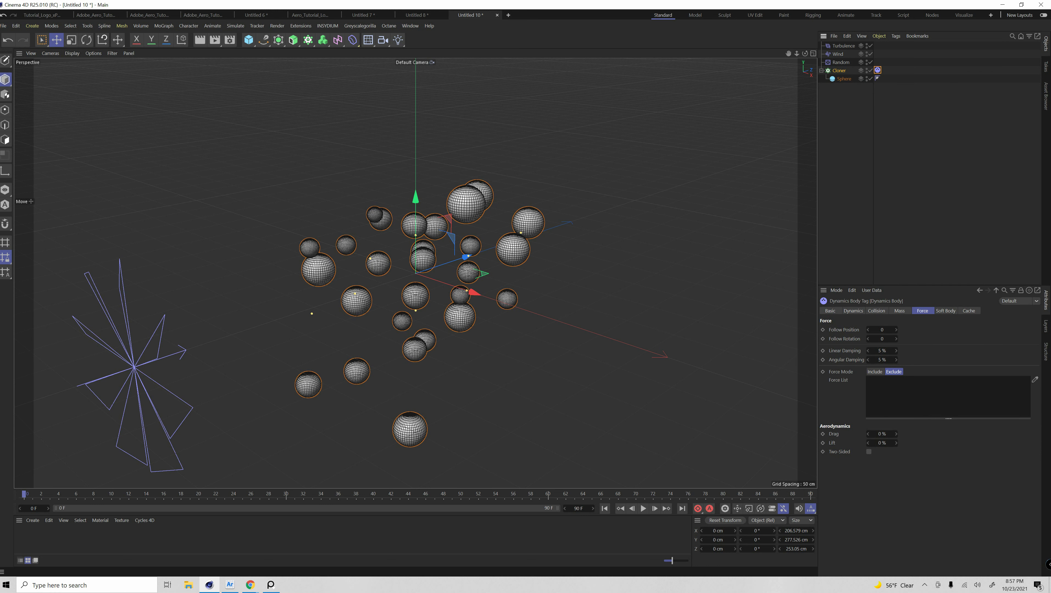
# Choose a different collision shape for the cloner's rigid body tag in place of Automatic.
pyautogui.click(876, 310)
pyautogui.click(853, 311)
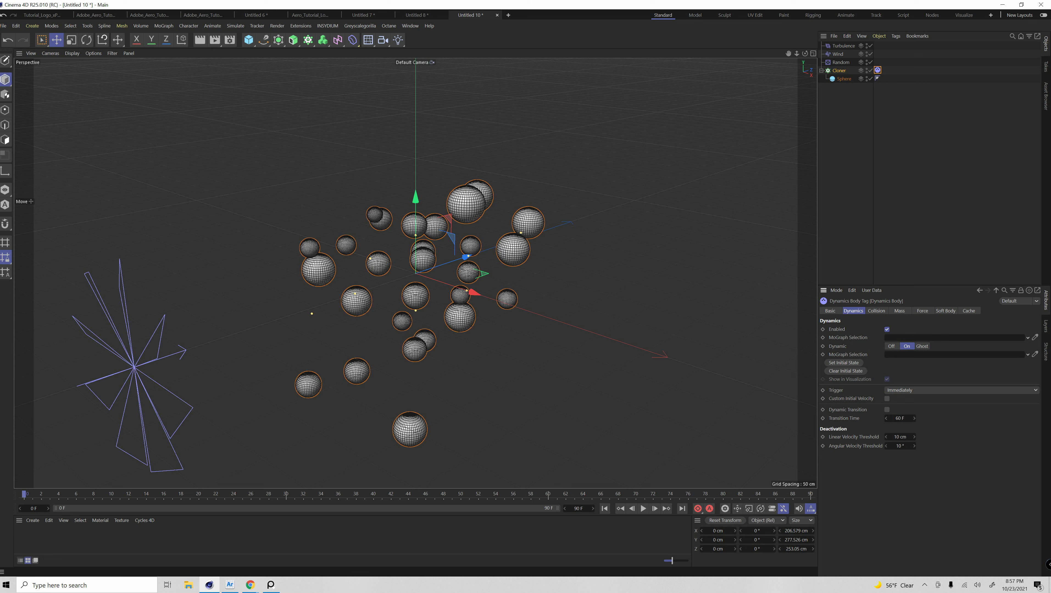
pyautogui.click(876, 311)
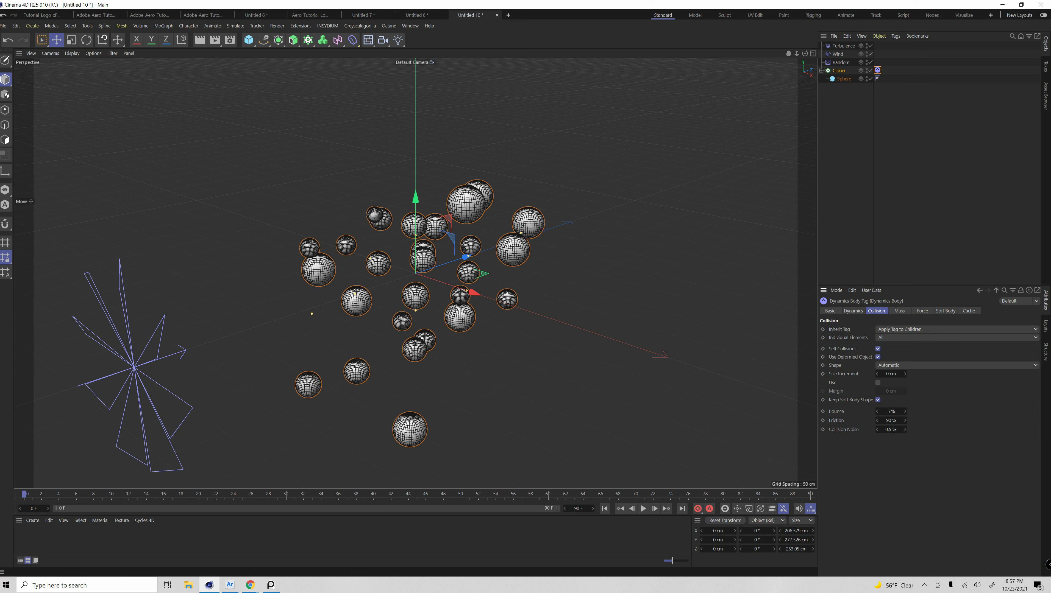
pyautogui.click(935, 366)
pyautogui.click(934, 365)
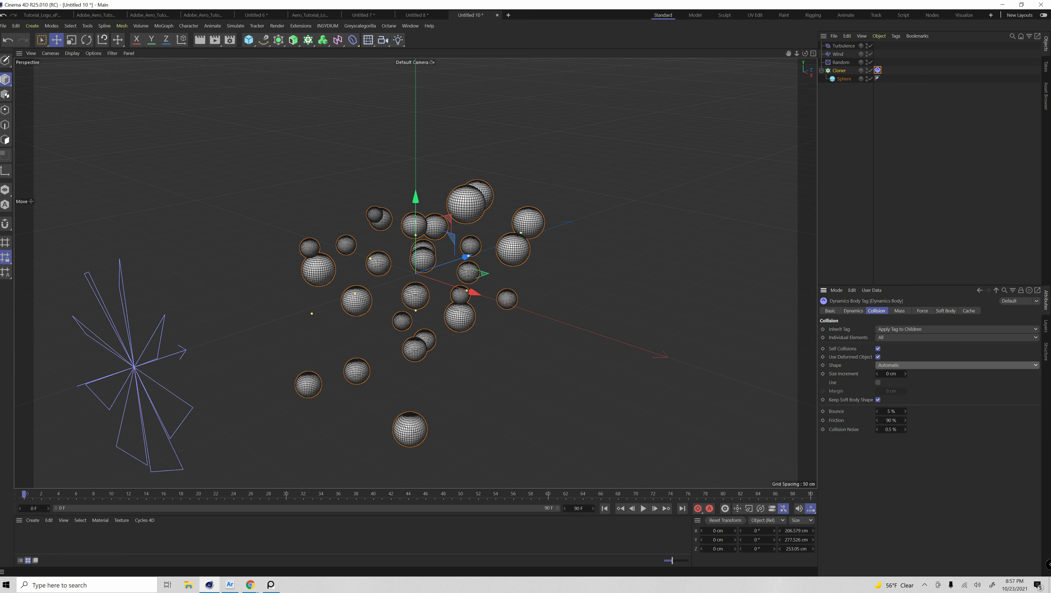
pyautogui.click(935, 366)
pyautogui.click(914, 381)
# Set the rigid body tag's Follow Position to 7 and play the simulation to preview the motion.
pyautogui.click(899, 311)
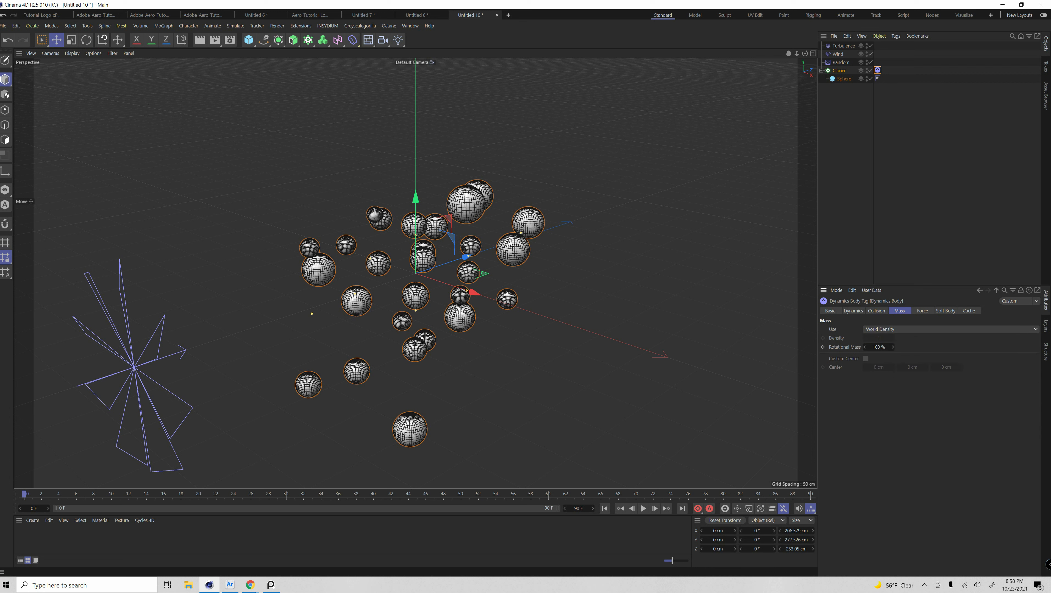
pyautogui.click(922, 310)
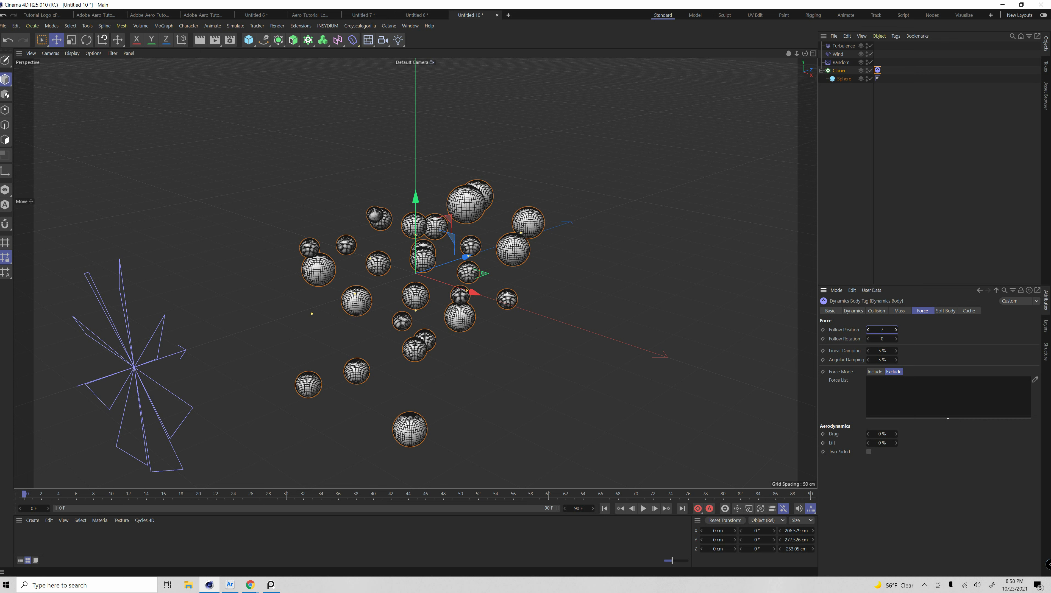
pyautogui.click(643, 508)
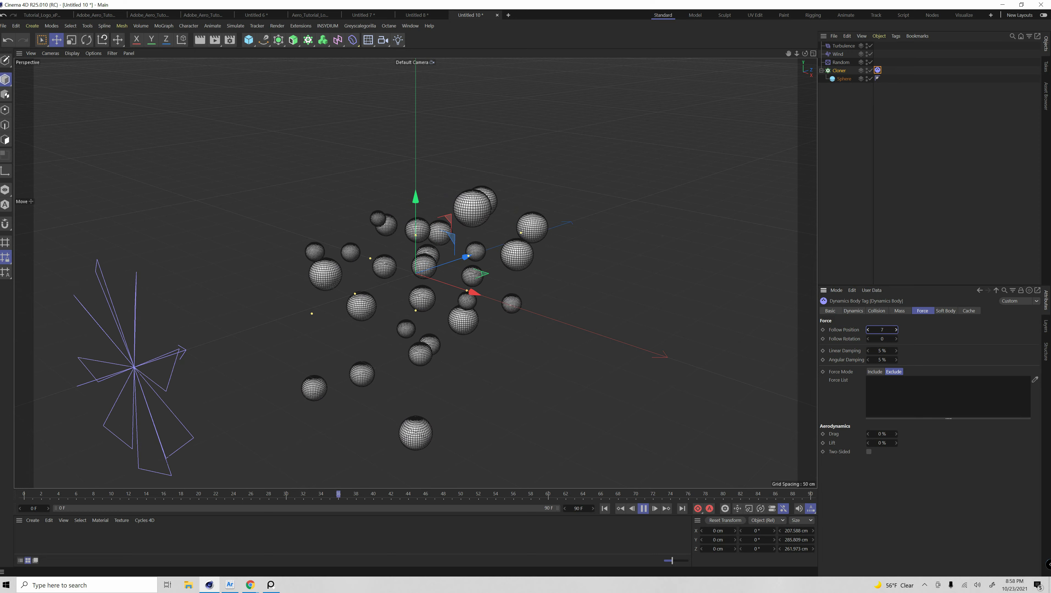
pyautogui.click(643, 508)
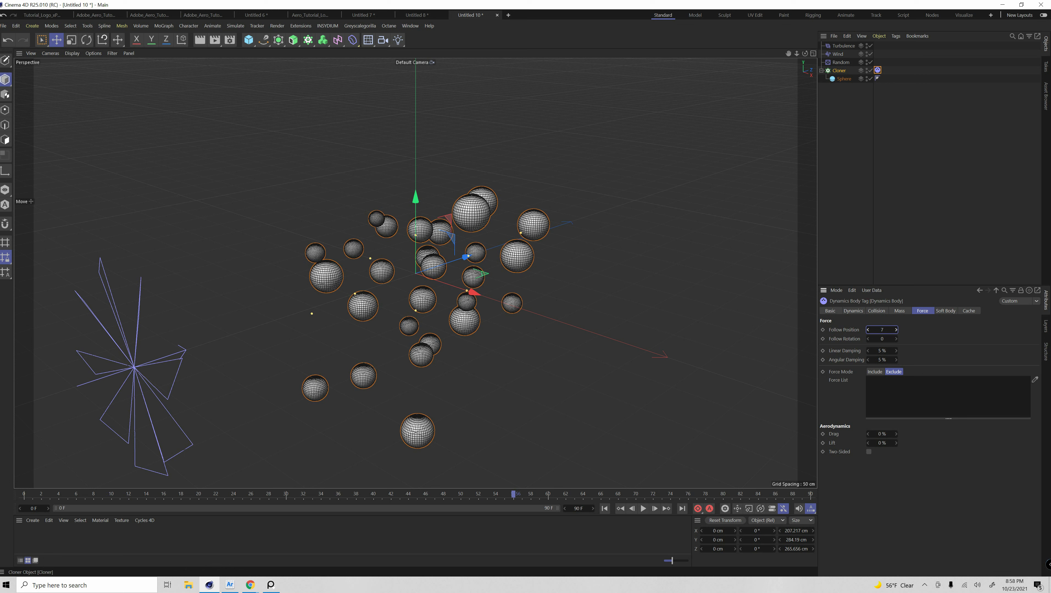
# Raise the Wind force's speed to 125 cm.
pyautogui.click(838, 54)
pyautogui.doubleClick(893, 330)
pyautogui.write('125')
pyautogui.press('Return')
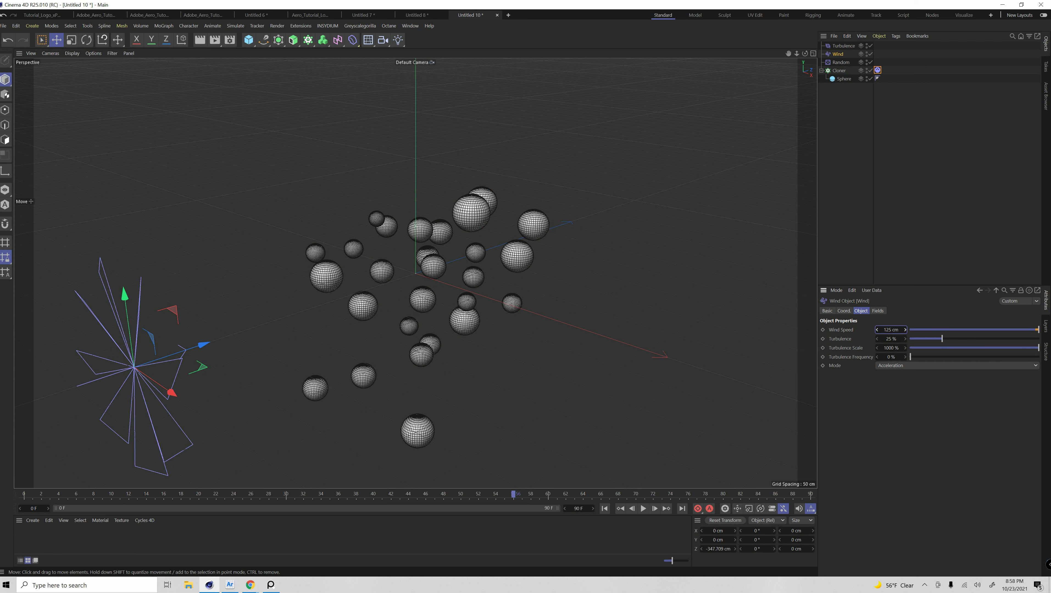
# Extend the timeline's end to frame 125.
pyautogui.doubleClick(579, 508)
pyautogui.write('125')
pyautogui.press('Return')
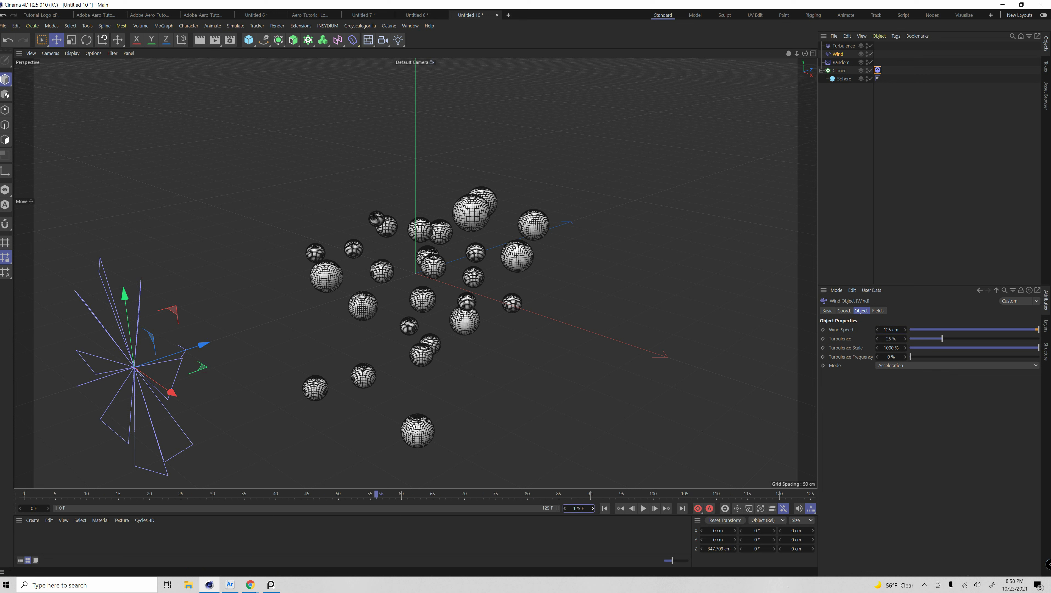
# Extend the timeline's end to frame 250 and play the simulation.
pyautogui.doubleClick(583, 508)
pyautogui.write('250')
pyautogui.press('Return')
pyautogui.click(643, 508)
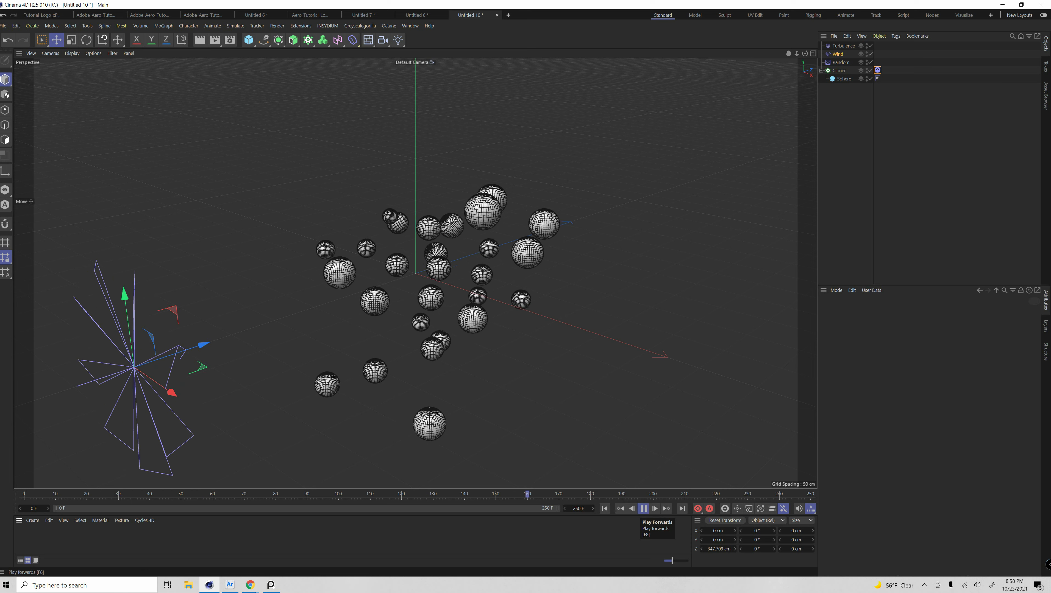
pyautogui.click(643, 508)
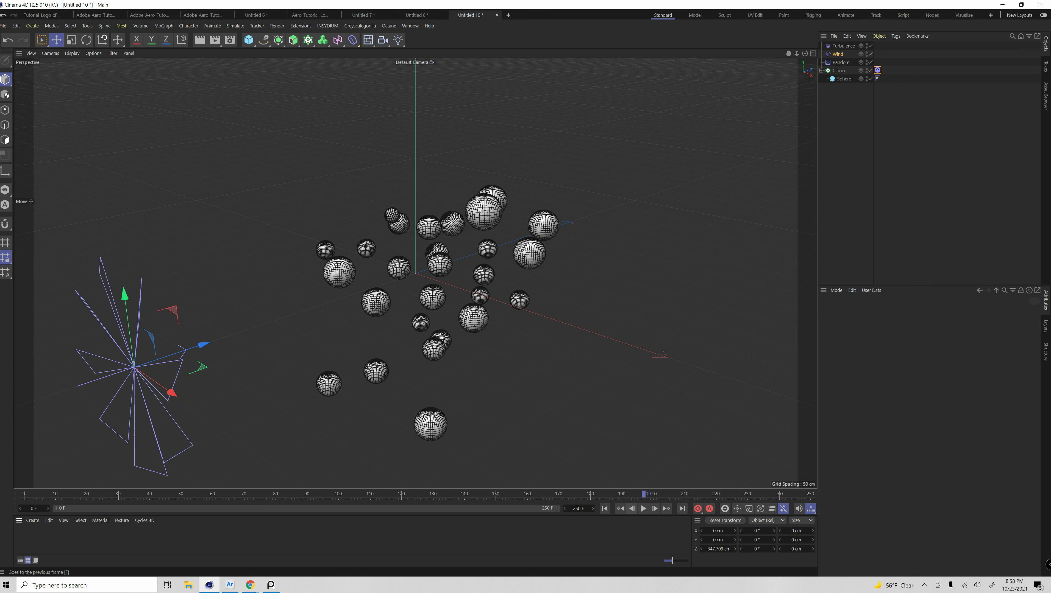
# Set the Turbulence force's strength to about 73.3 cm and its scale to about 25.67 %, and preview the simulation.
pyautogui.click(838, 54)
pyautogui.click(843, 46)
pyautogui.moveTo(950, 330); pyautogui.dragTo(998, 330)
pyautogui.moveTo(886, 339); pyautogui.dragTo(925, 339)
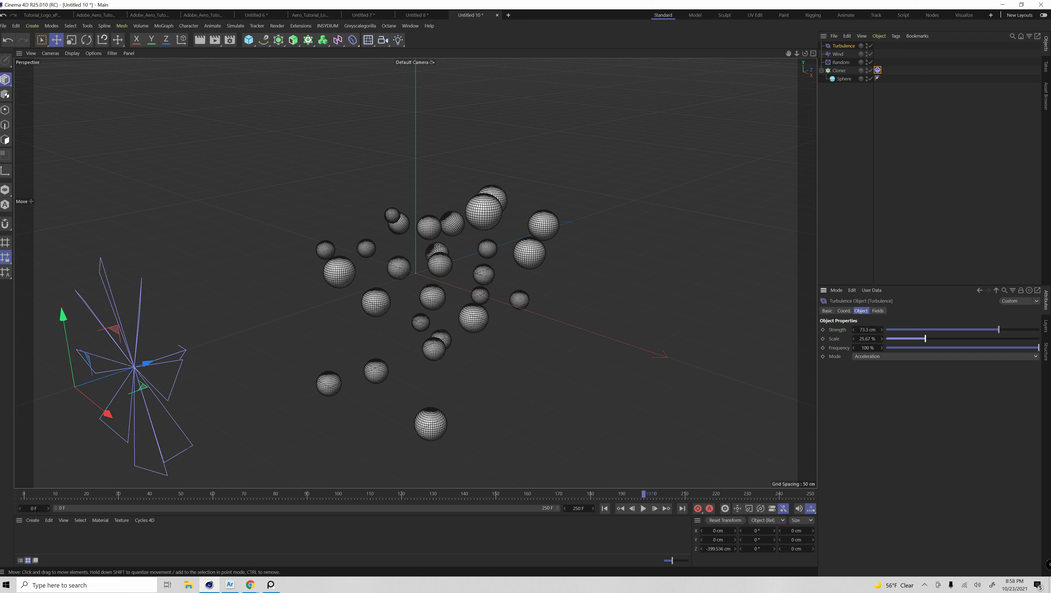
pyautogui.click(643, 509)
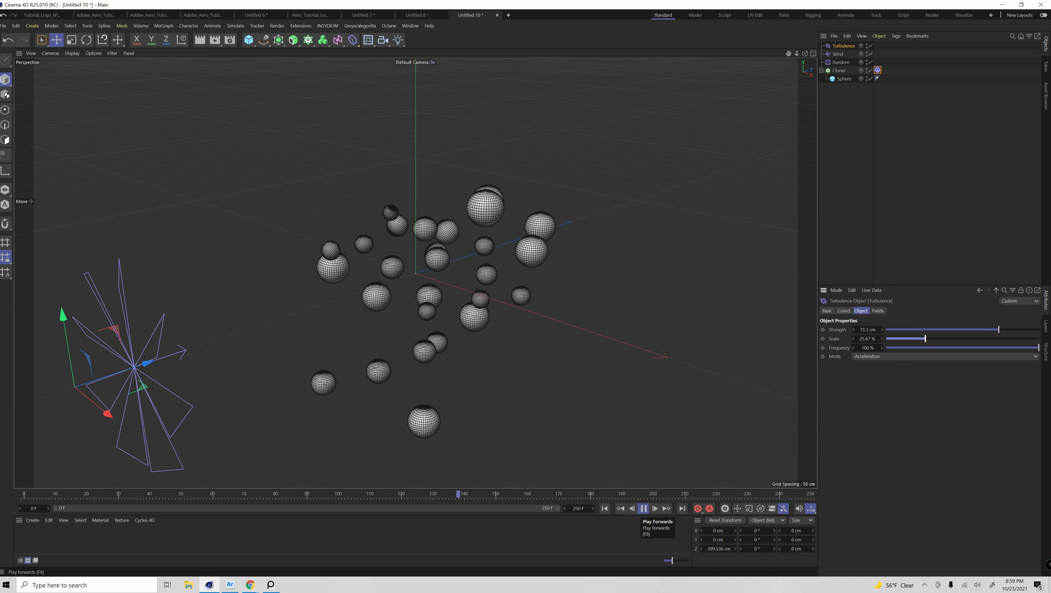
pyautogui.click(643, 509)
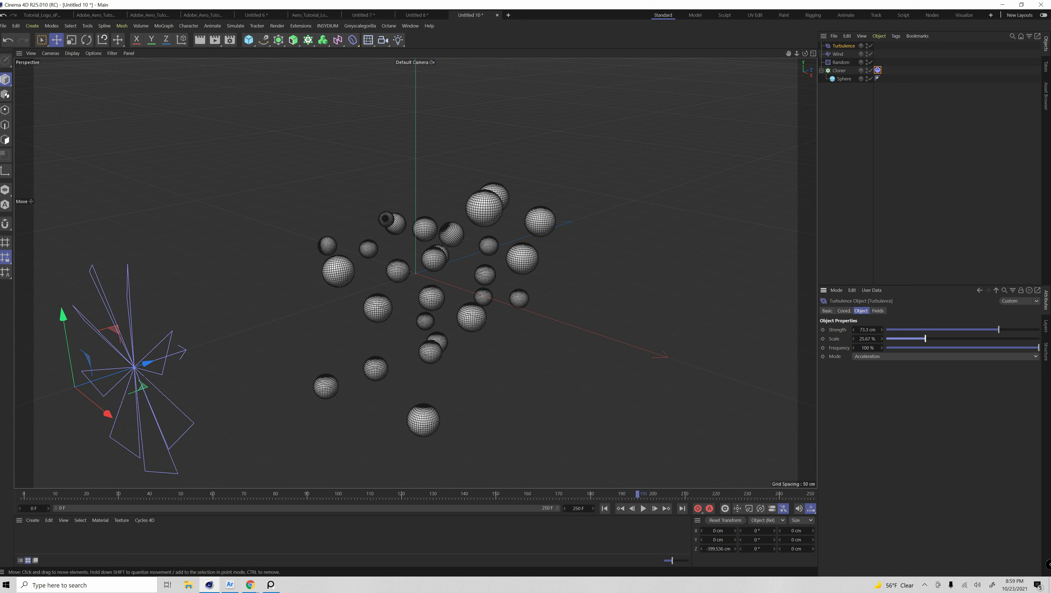
# Set the project's frame rate to 25 FPS.
pyautogui.hotkey('ctrl', 'd')
pyautogui.click(874, 367)
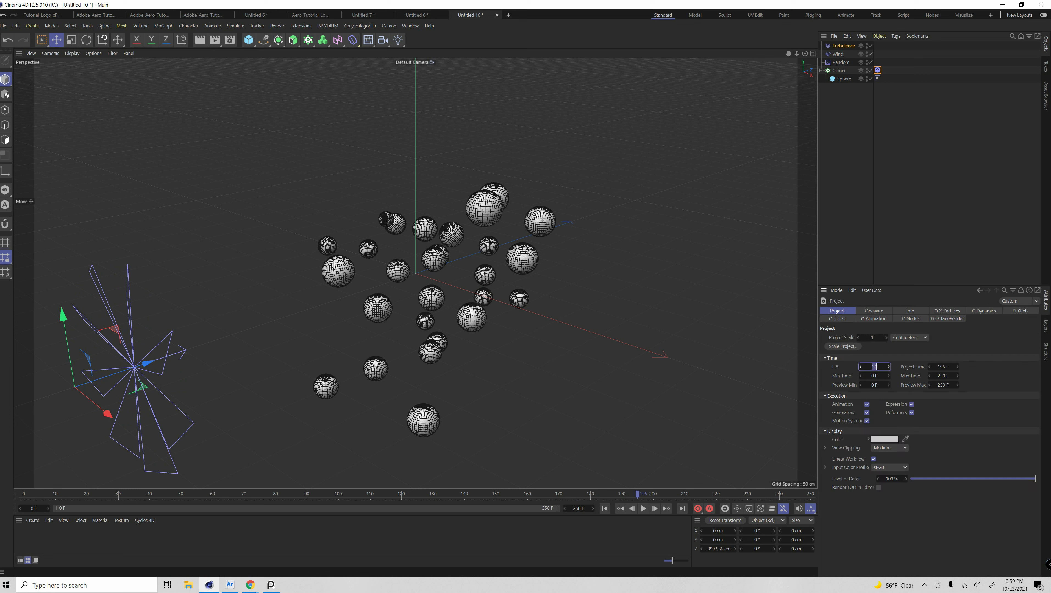
pyautogui.write('25')
pyautogui.press('Return')
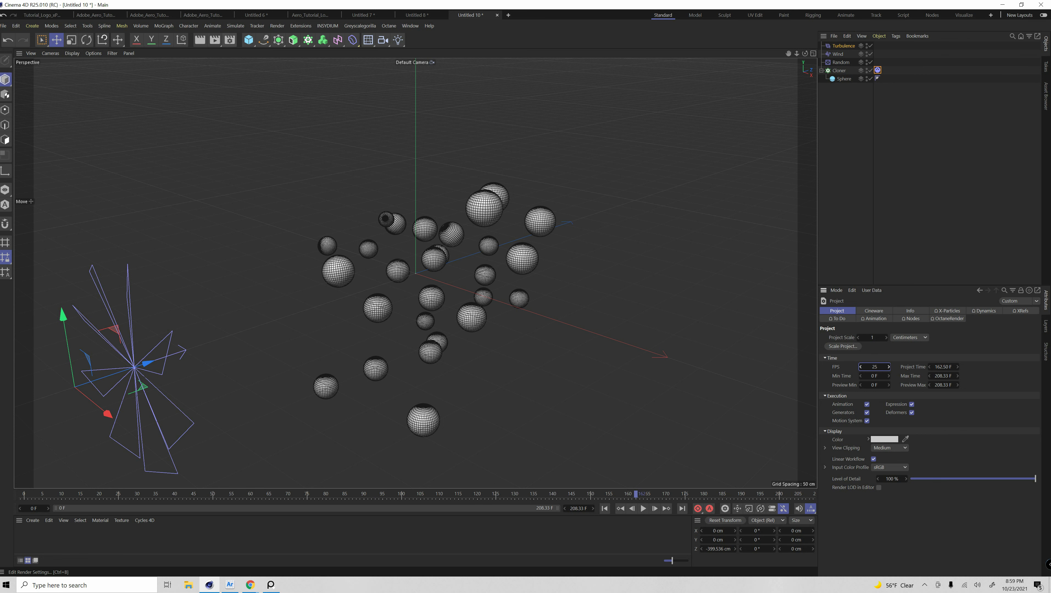
# Set the output frame rate to 25 in the render settings and close them.
pyautogui.click(229, 40)
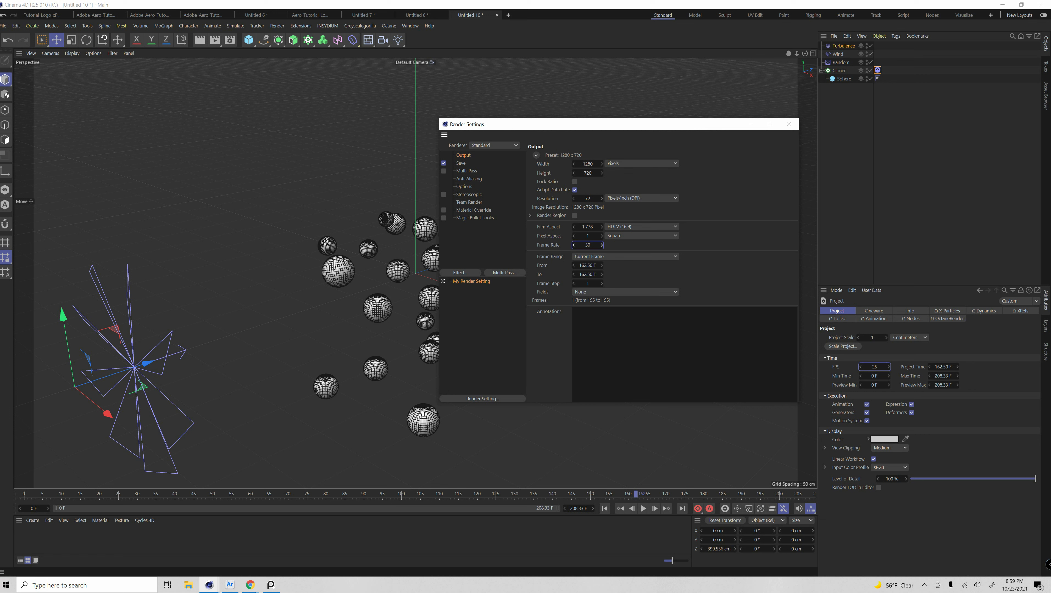
pyautogui.click(587, 245)
pyautogui.write('25')
pyautogui.press('Return')
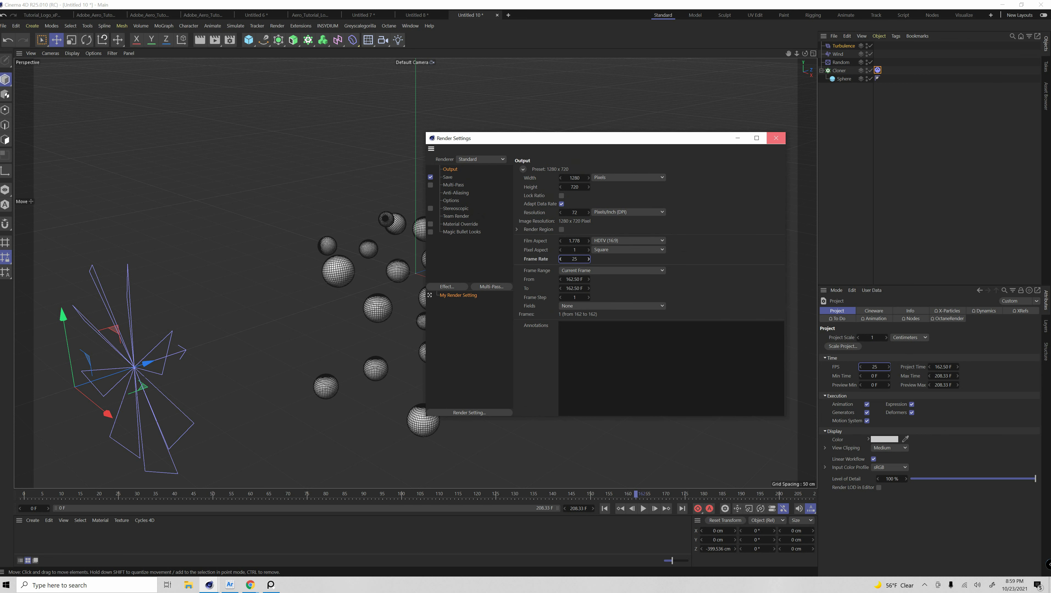
pyautogui.click(789, 124)
# Restore the timeline's end to frame 250 after the frame-rate change.
pyautogui.doubleClick(579, 509)
pyautogui.write('250')
pyautogui.press('Return')
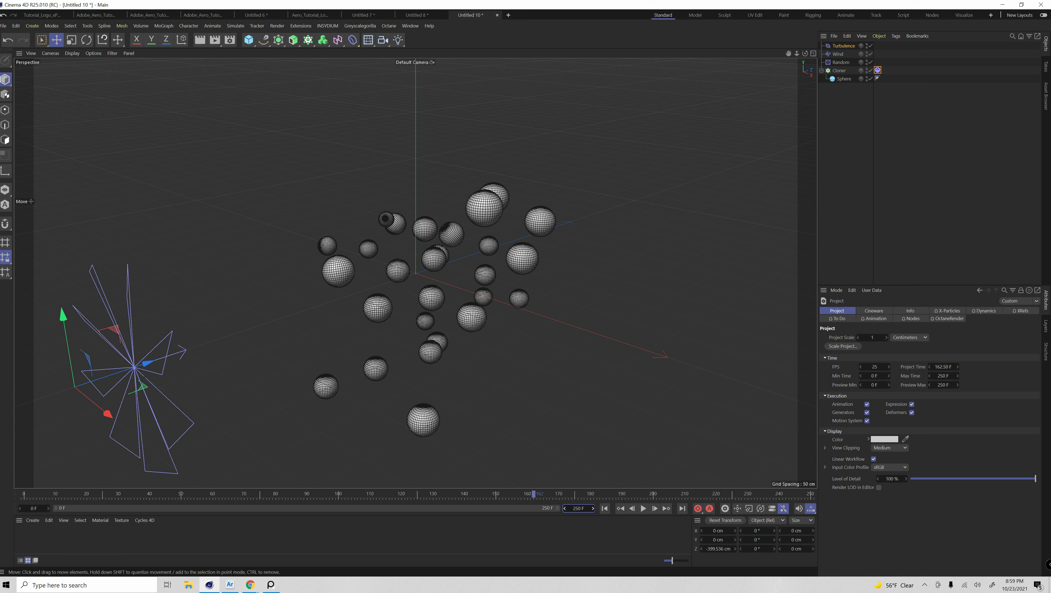
# Set the render settings' frame range to All Frames and close the settings.
pyautogui.doubleClick(583, 509)
pyautogui.press('Return')
pyautogui.hotkey('ctrl', 'b')
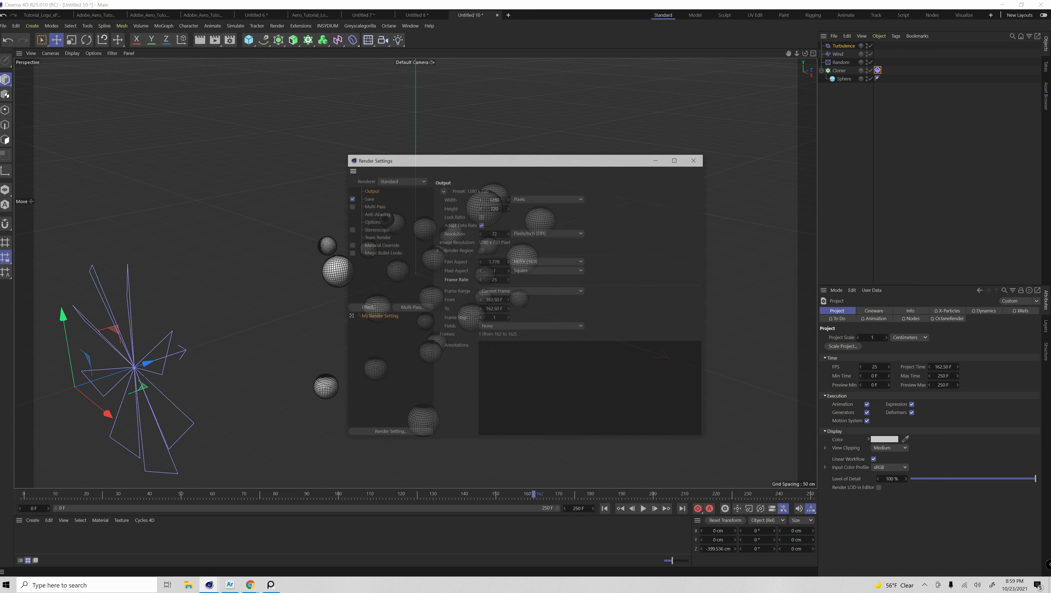
pyautogui.click(600, 237)
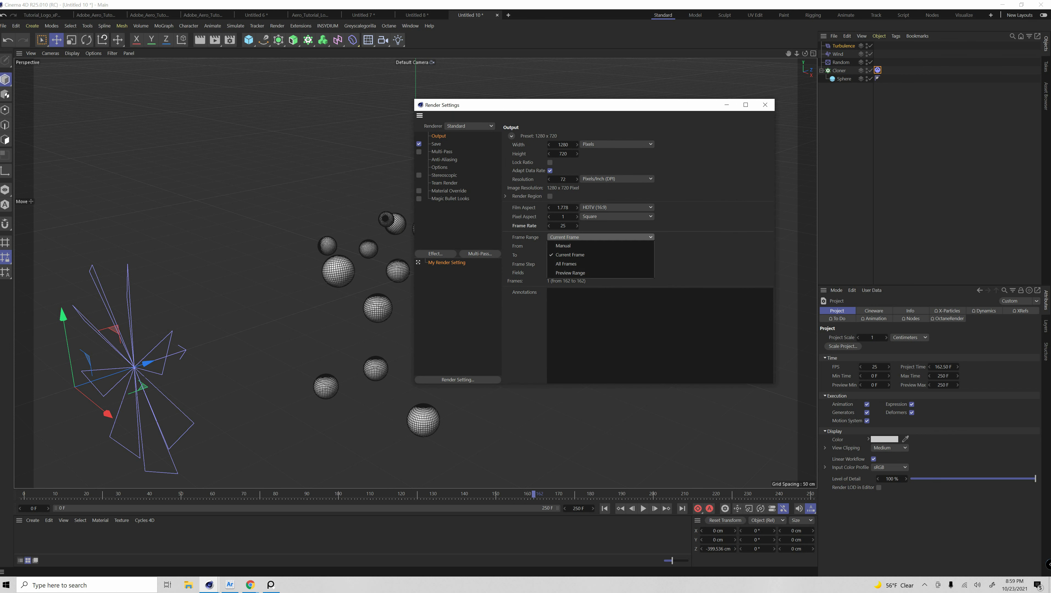
pyautogui.click(582, 263)
pyautogui.click(589, 238)
pyautogui.click(581, 264)
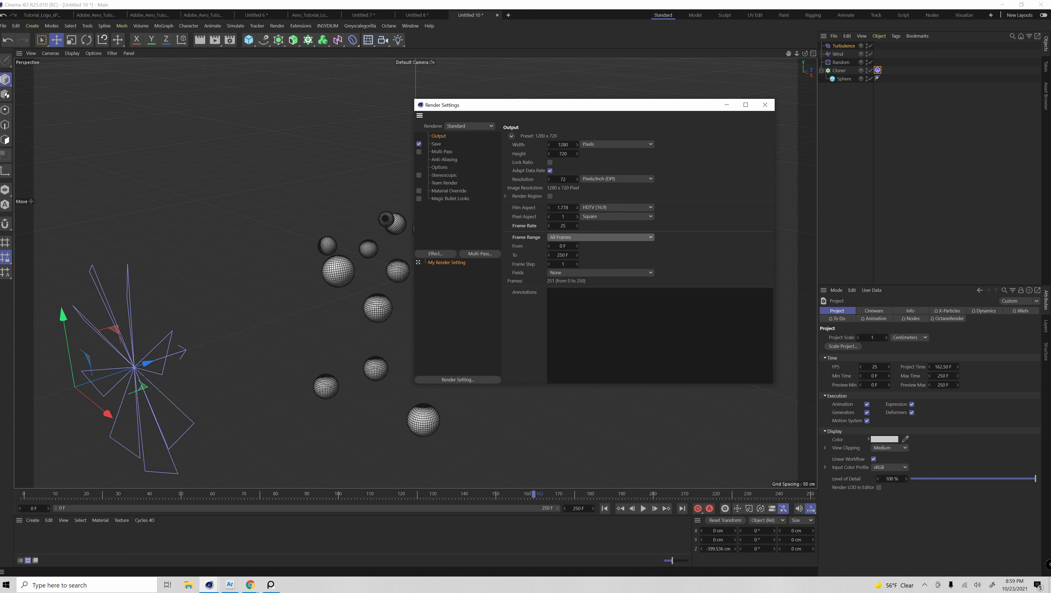
pyautogui.click(764, 104)
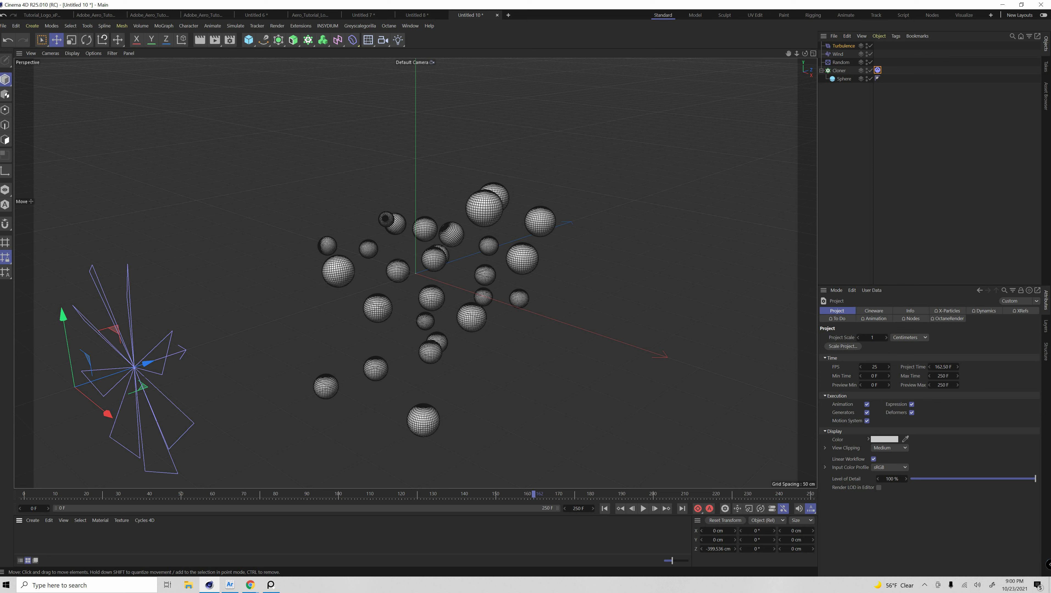
# Play the sphere simulation briefly to check the motion at the new frame rate.
pyautogui.click(643, 509)
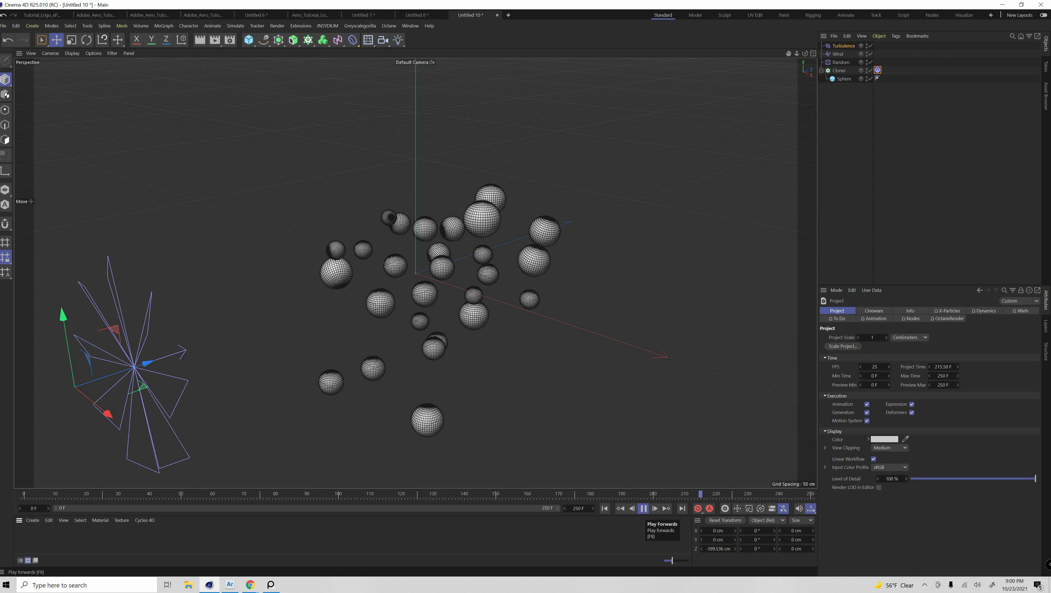
pyautogui.click(643, 509)
pyautogui.keyDown('alt'); pyautogui.moveTo(436, 291); pyautogui.dragTo(434, 241, button='middle'); pyautogui.keyUp('alt')
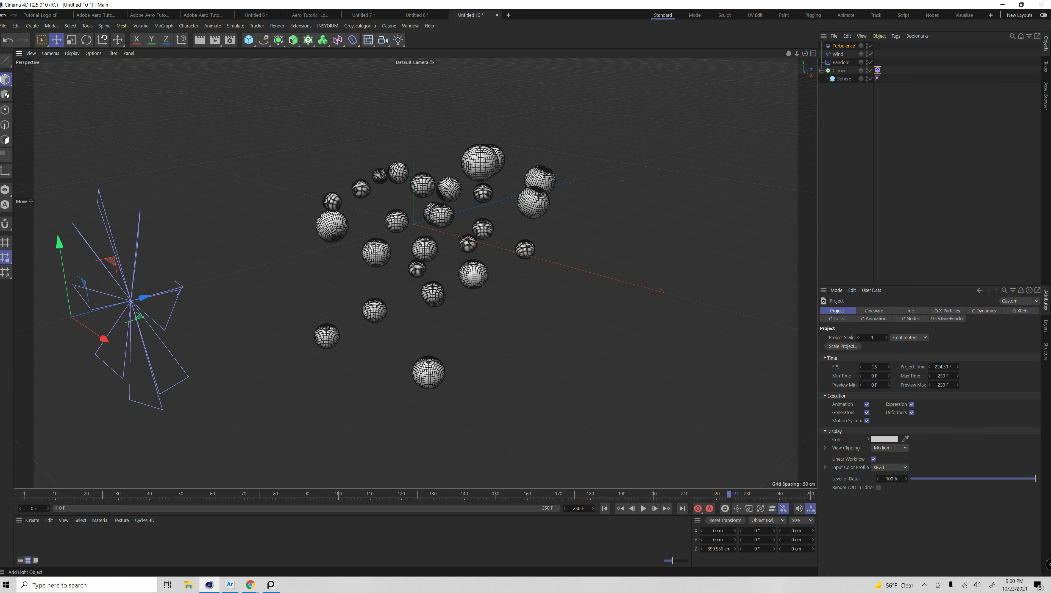
# Copy the Logo material from the Untitled 8 project into Untitled 10 and apply it to the cloned spheres.
pyautogui.click(417, 15)
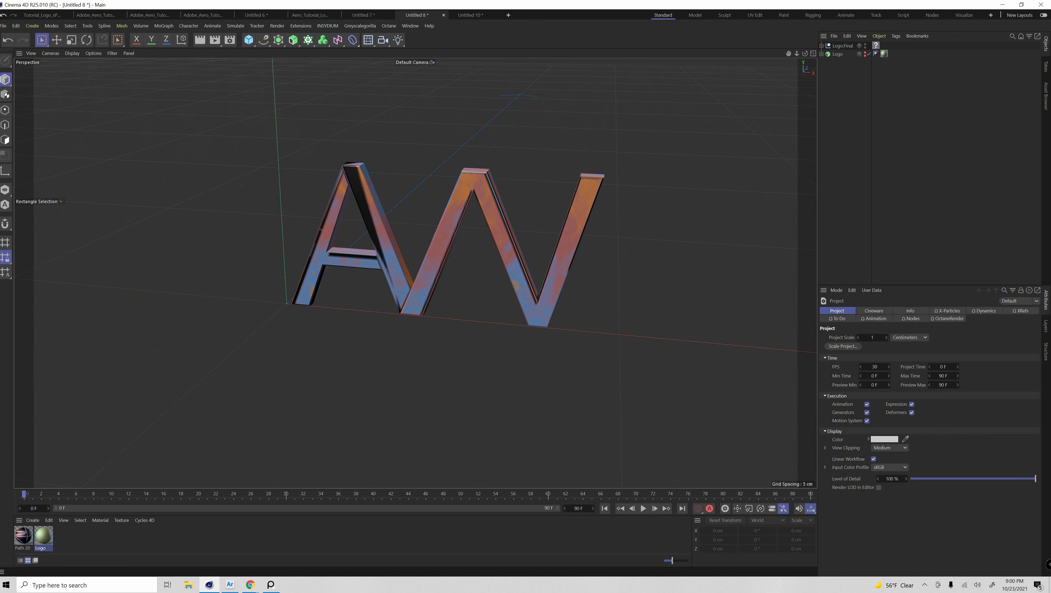
pyautogui.click(43, 536)
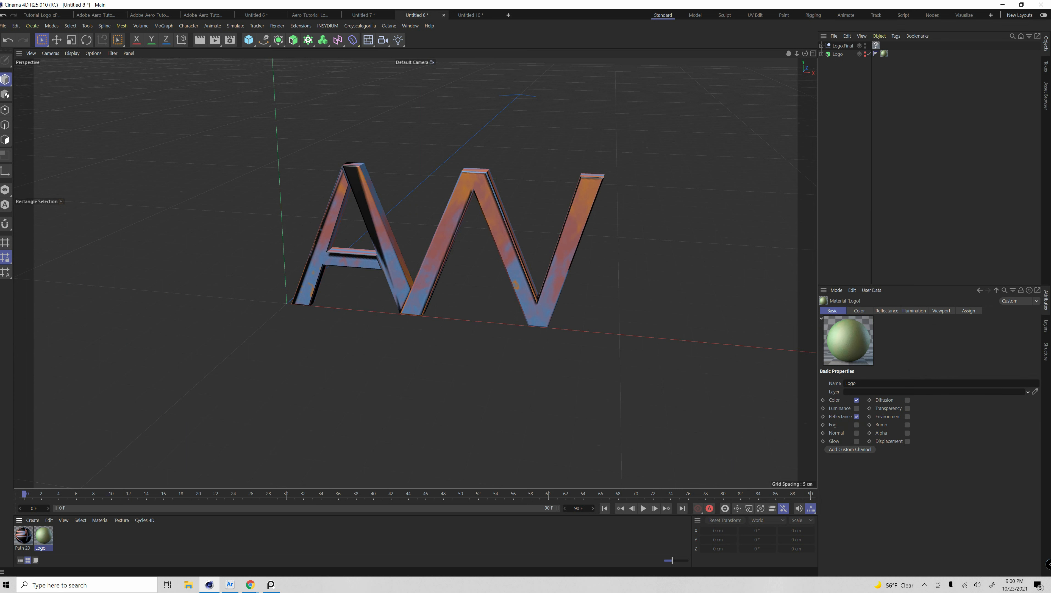
pyautogui.click(471, 15)
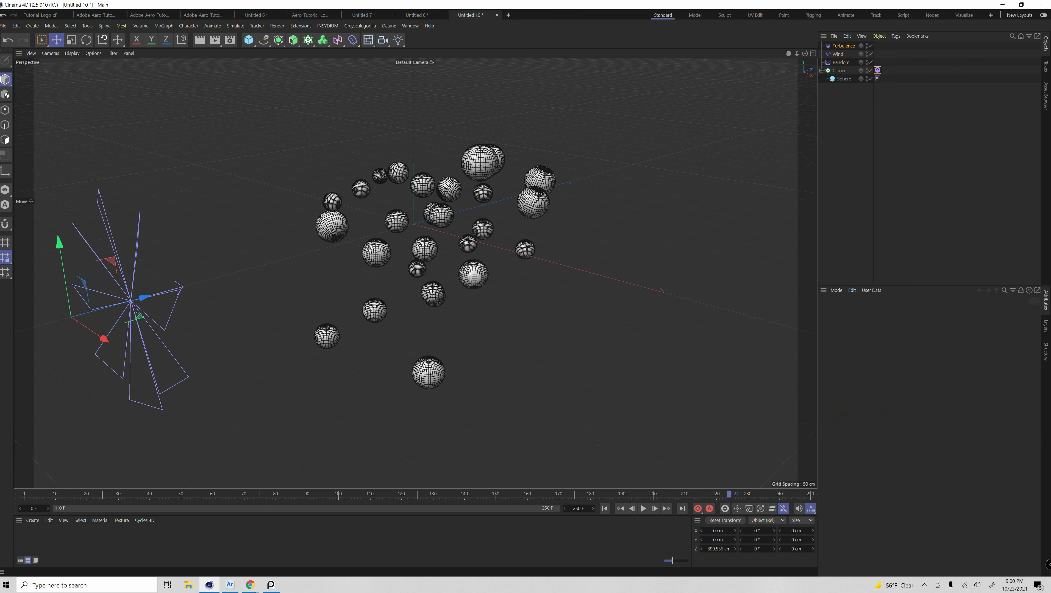
pyautogui.hotkey('ctrl', 'v')
pyautogui.moveTo(23, 536); pyautogui.dragTo(374, 311)
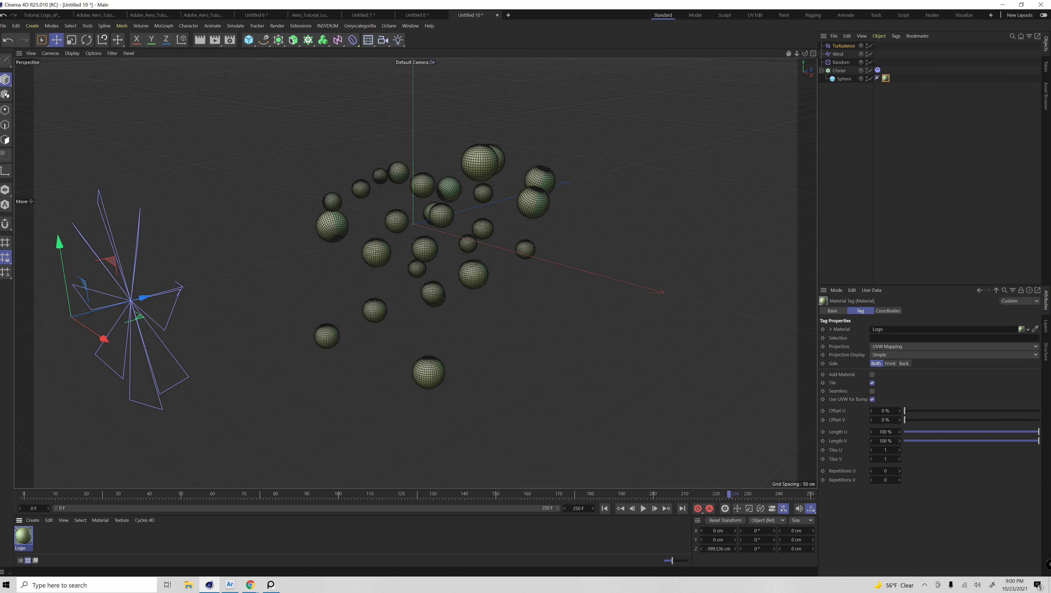
# Open the Timeline (Dope Sheet) and add the Cloner to it.
pyautogui.click(842, 109)
pyautogui.click(839, 71)
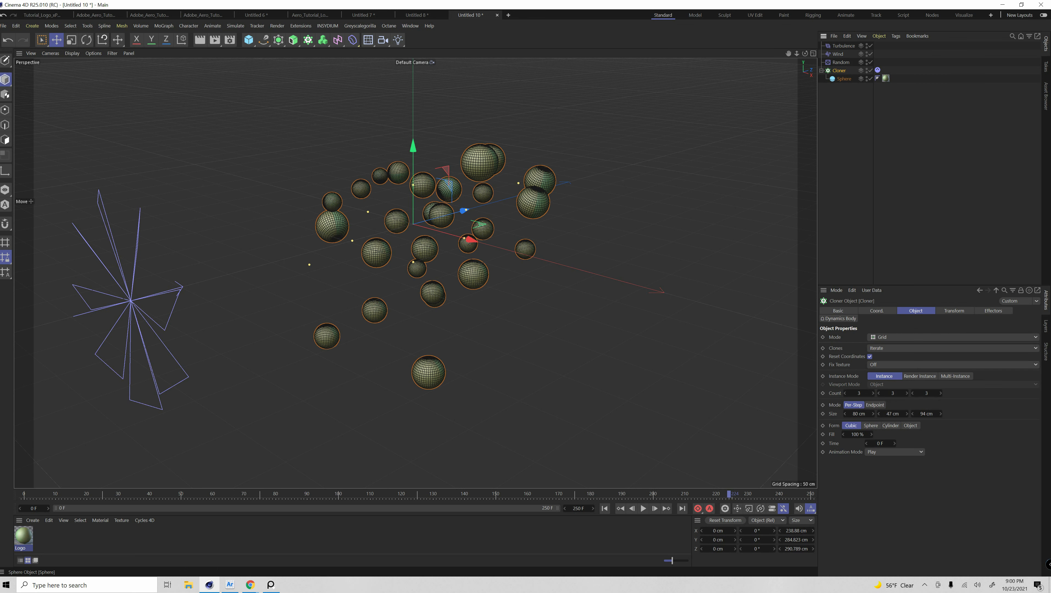
pyautogui.click(411, 26)
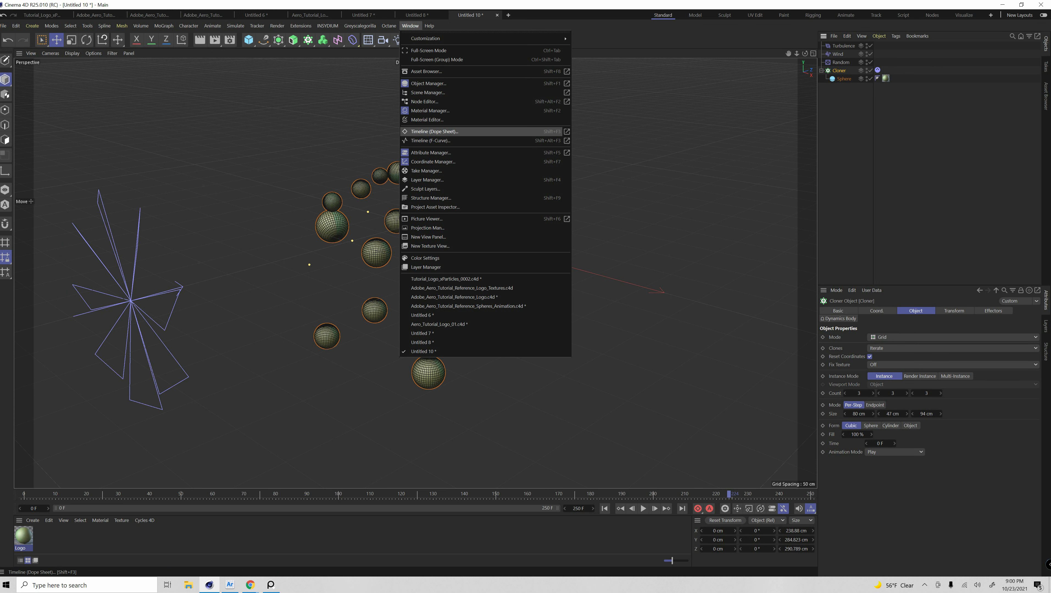
pyautogui.click(434, 131)
pyautogui.moveTo(478, 226); pyautogui.dragTo(533, 125)
pyautogui.click(850, 121)
pyautogui.click(822, 70)
pyautogui.click(839, 70)
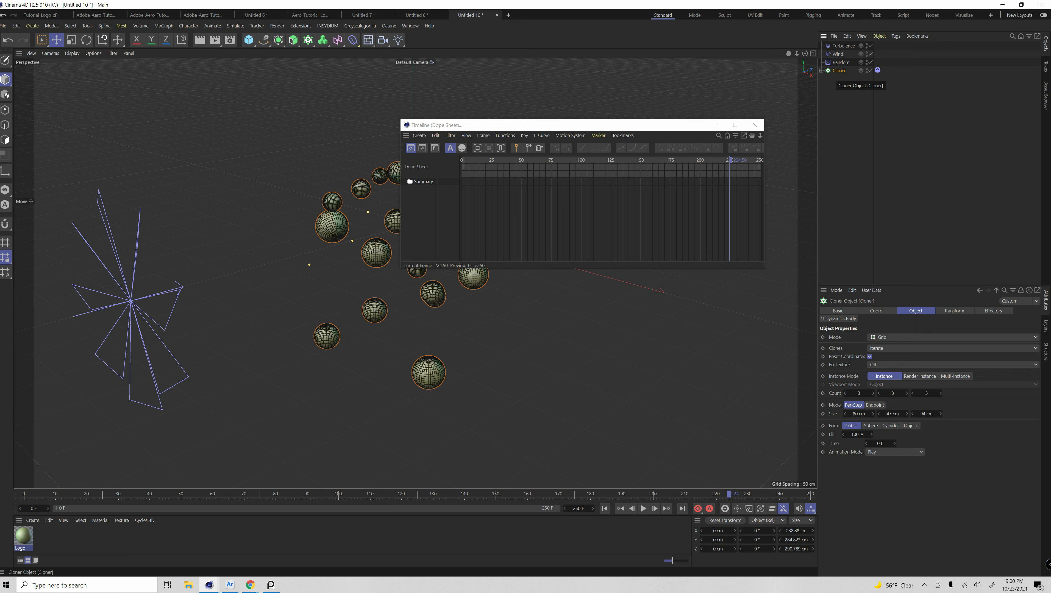
pyautogui.moveTo(475, 213); pyautogui.dragTo(432, 203)
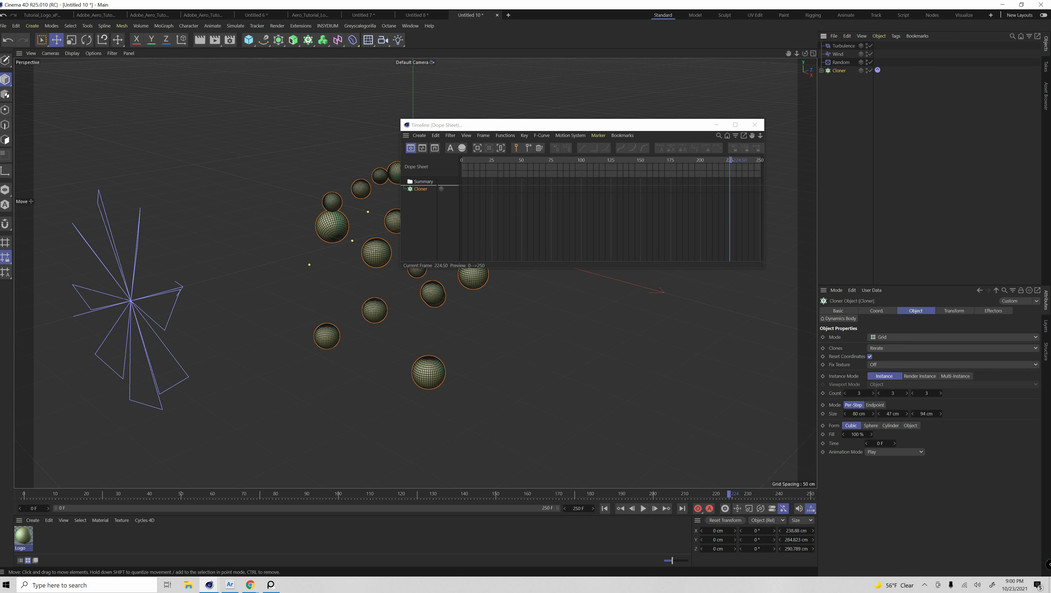
pyautogui.moveTo(540, 125); pyautogui.dragTo(546, 114)
# Bake the Cloner's animation from frame 0 to 250 as a copy, including position, scale and rotation, and close the timeline.
pyautogui.click(511, 125)
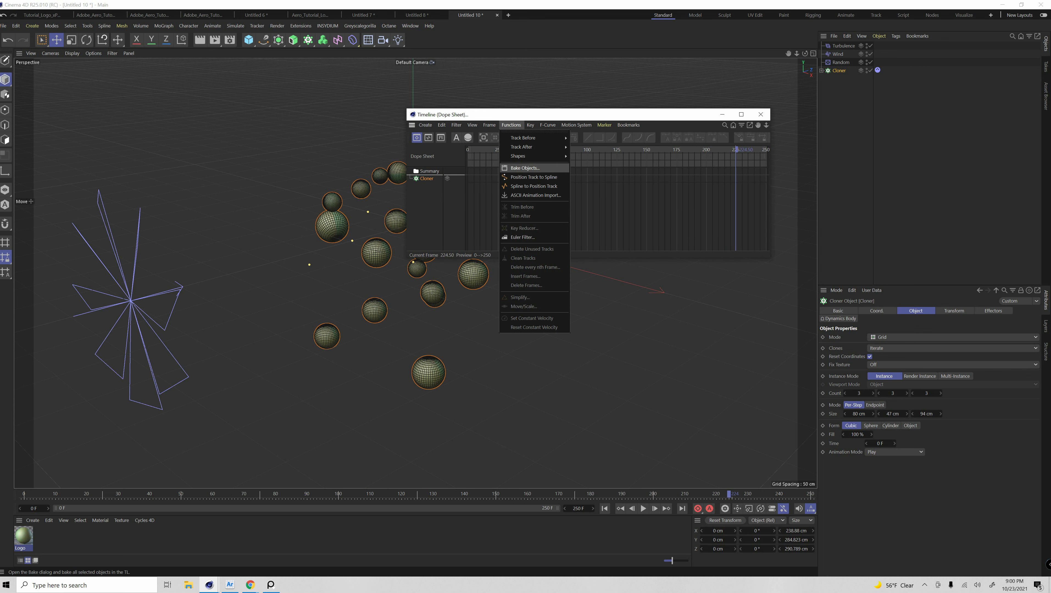
pyautogui.click(525, 168)
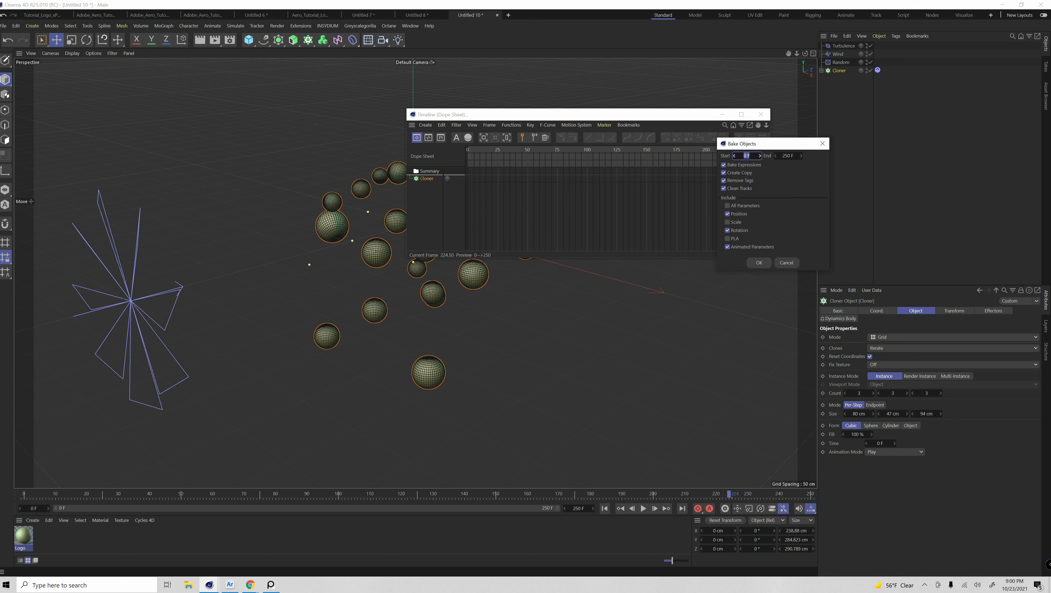
pyautogui.click(727, 222)
pyautogui.click(759, 263)
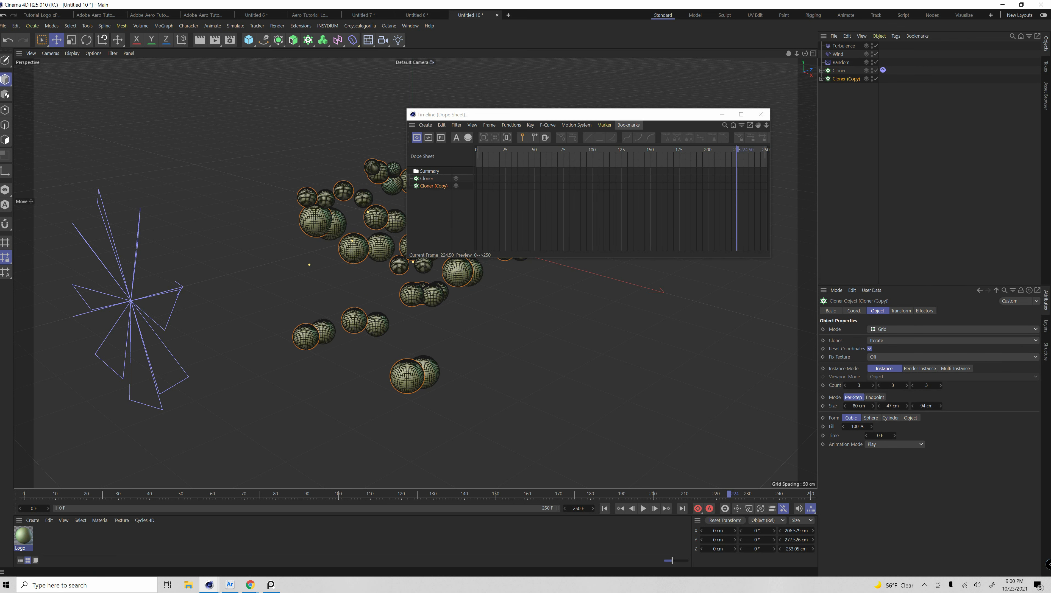
pyautogui.moveTo(629, 116); pyautogui.dragTo(697, 160)
pyautogui.click(829, 158)
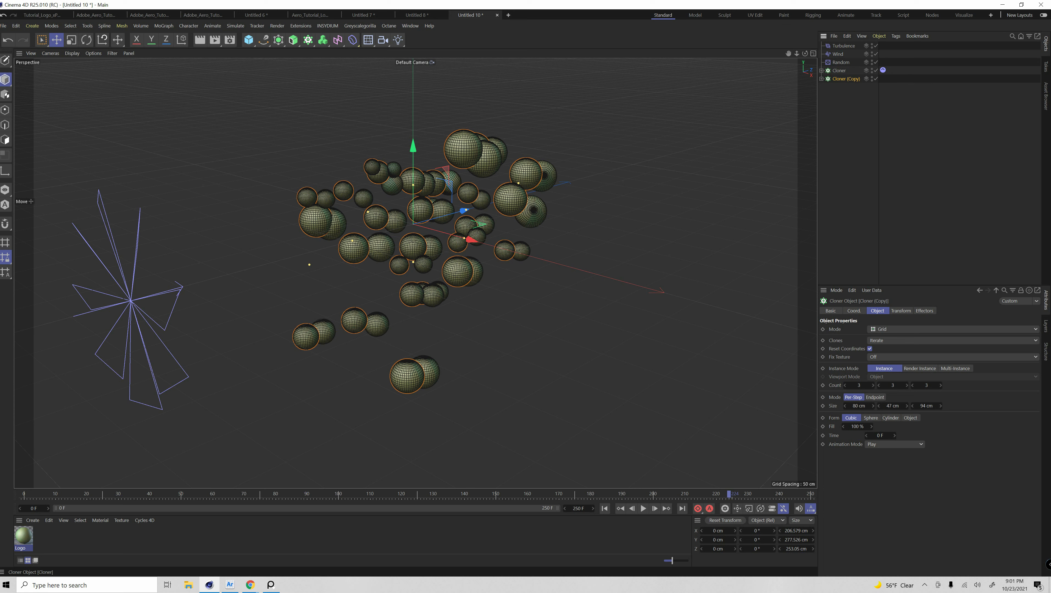
# Move the Dynamics Body tag from the Cloner to Cloner (Copy) and disable the original Cloner.
pyautogui.click(821, 79)
pyautogui.moveTo(882, 70); pyautogui.dragTo(883, 78)
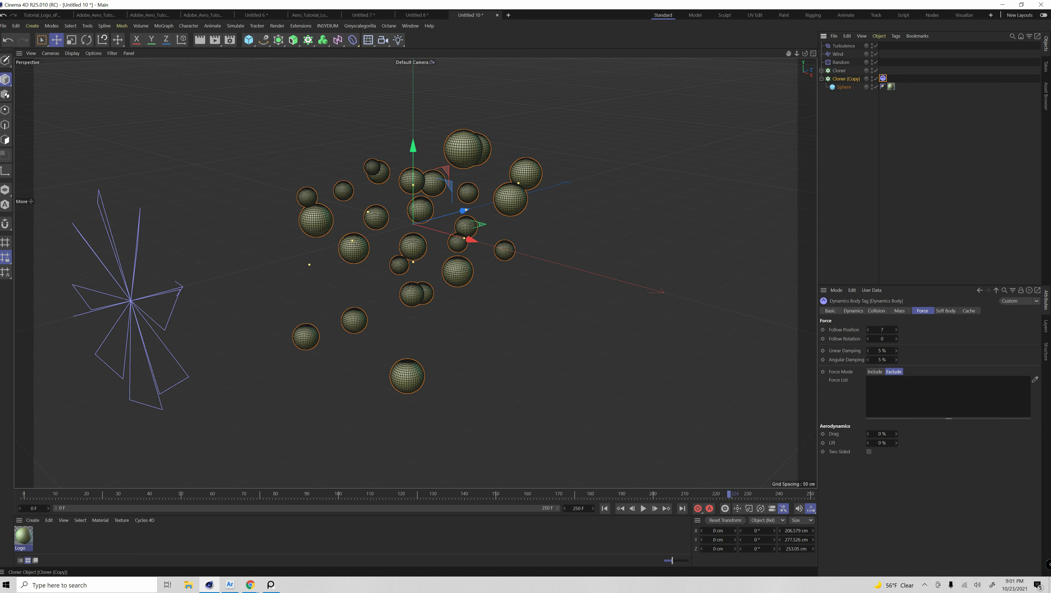
pyautogui.click(821, 79)
pyautogui.click(846, 79)
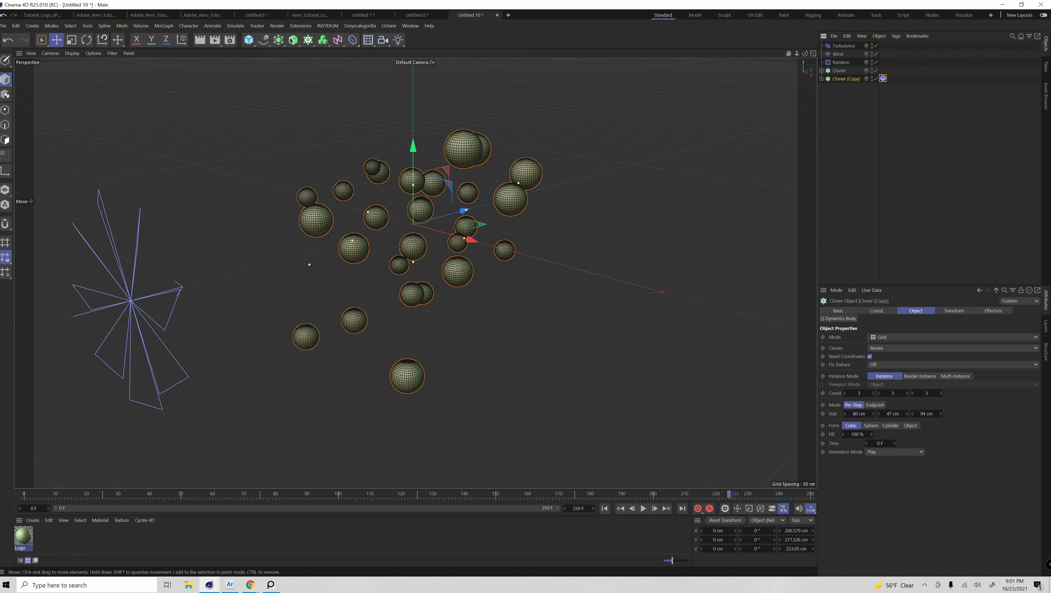
pyautogui.click(604, 508)
pyautogui.click(642, 509)
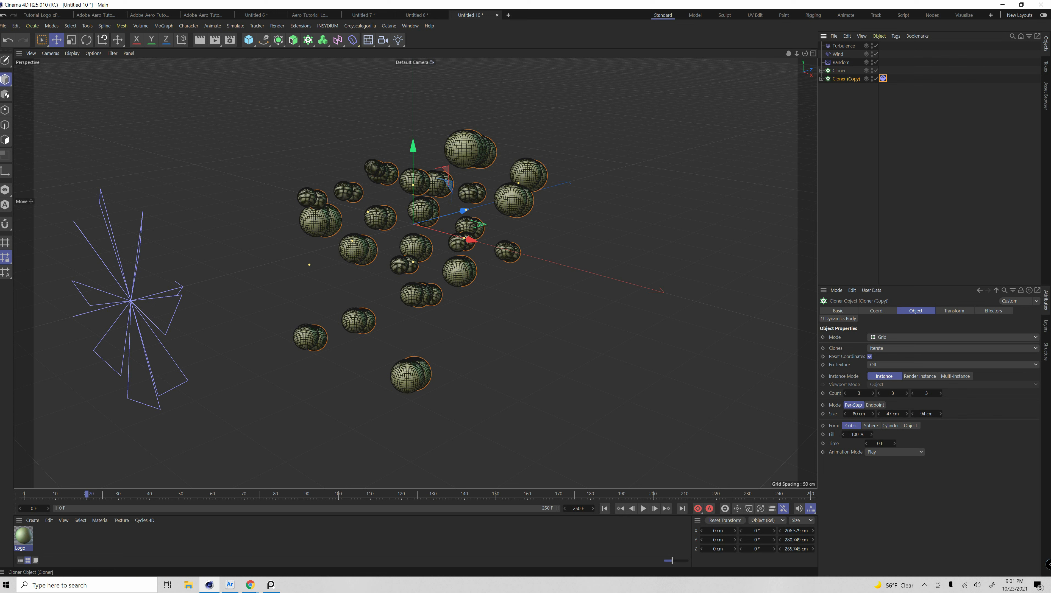
pyautogui.click(875, 70)
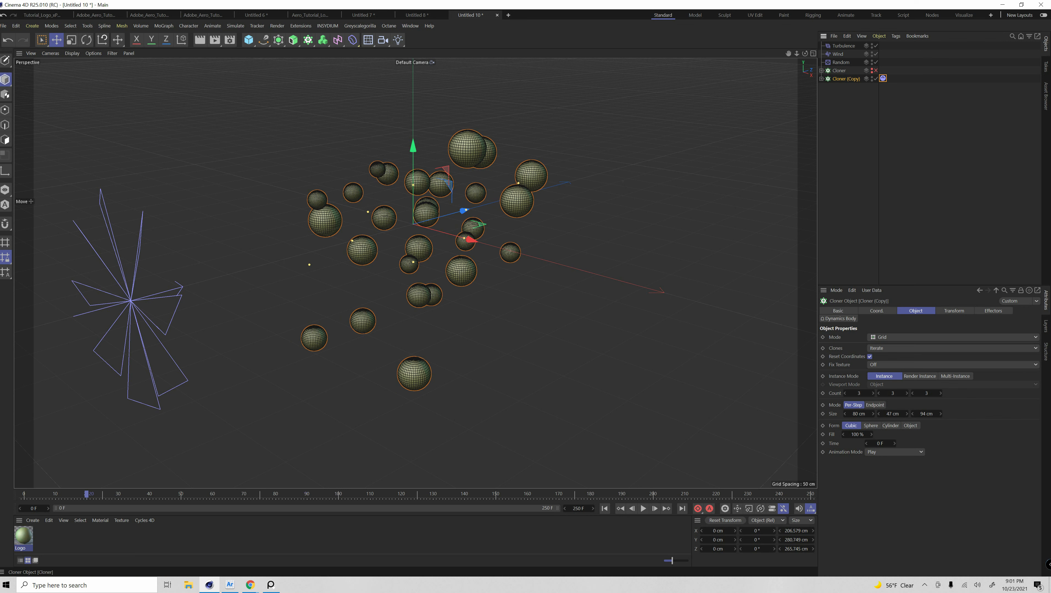
# Try the Dynamics Body tag on the original Cloner and play the animation from the start.
pyautogui.click(882, 78)
pyautogui.moveTo(883, 78); pyautogui.dragTo(882, 71)
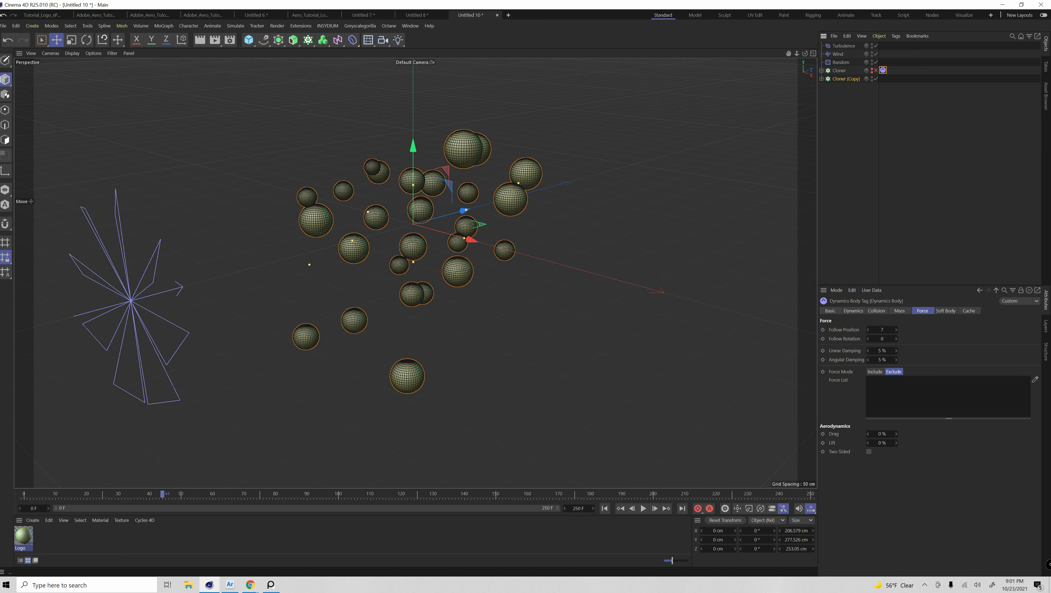
pyautogui.click(605, 508)
pyautogui.click(643, 509)
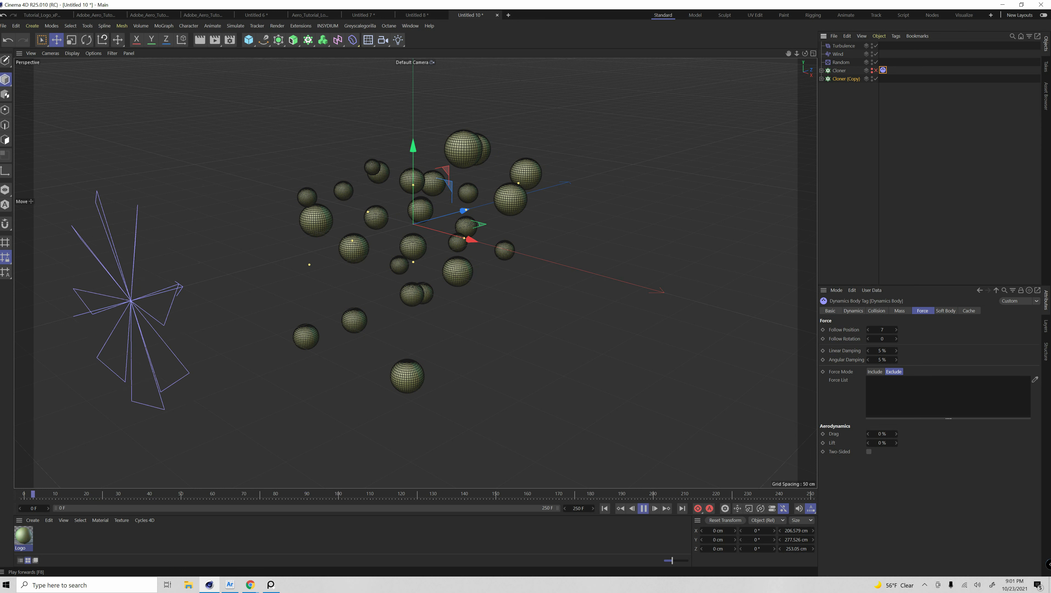
# Return the Dynamics Body tag to Cloner (Copy) and preview the animation.
pyautogui.moveTo(880, 79); pyautogui.dragTo(883, 79)
pyautogui.click(643, 508)
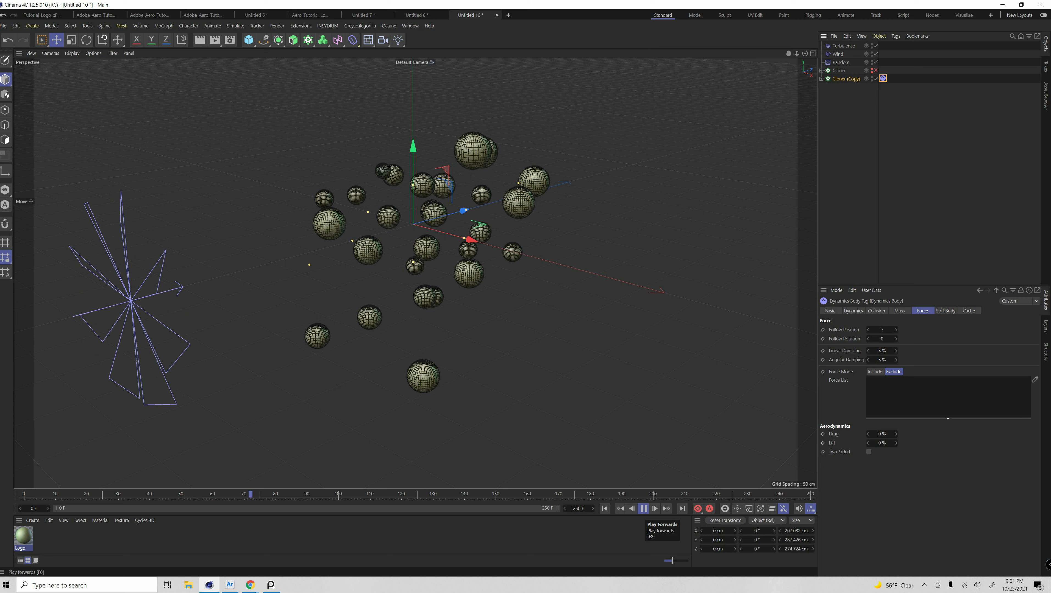
pyautogui.click(643, 509)
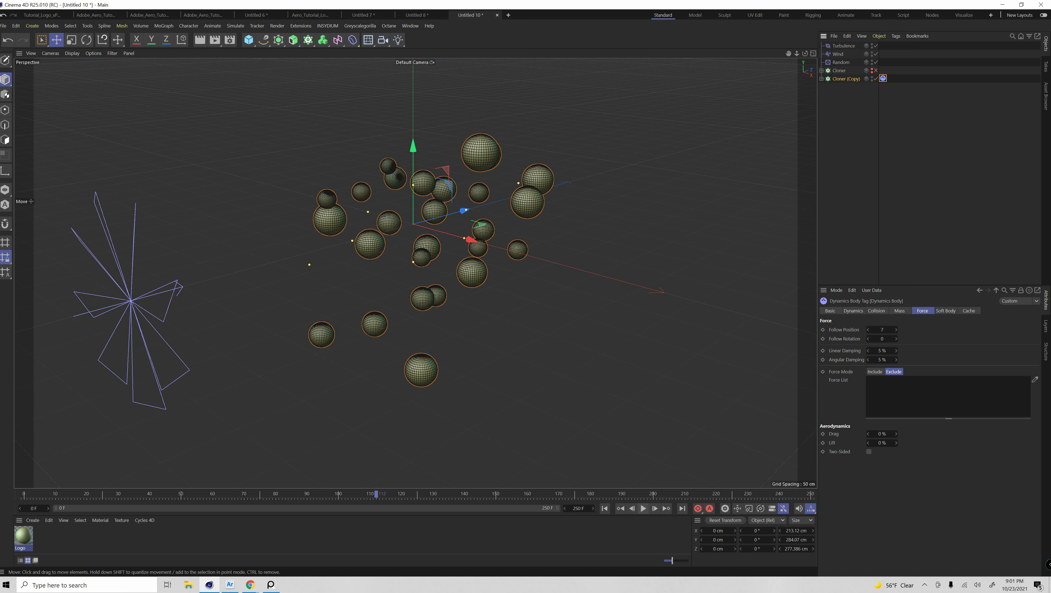
# Select Cloner (Copy) together with its child objects.
pyautogui.click(847, 112)
pyautogui.click(839, 71)
pyautogui.click(846, 78)
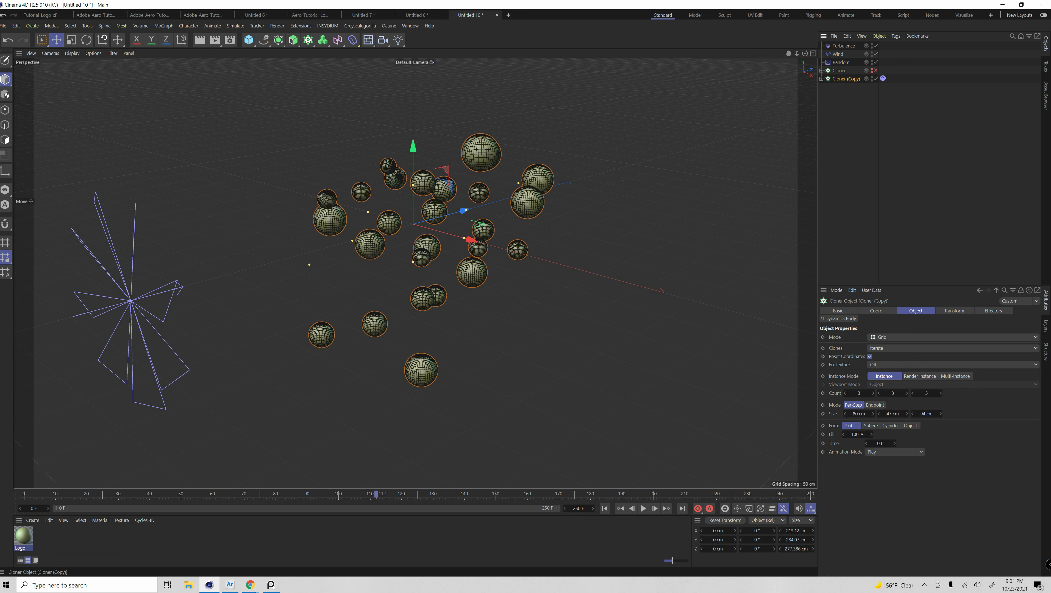
pyautogui.rightClick(850, 79)
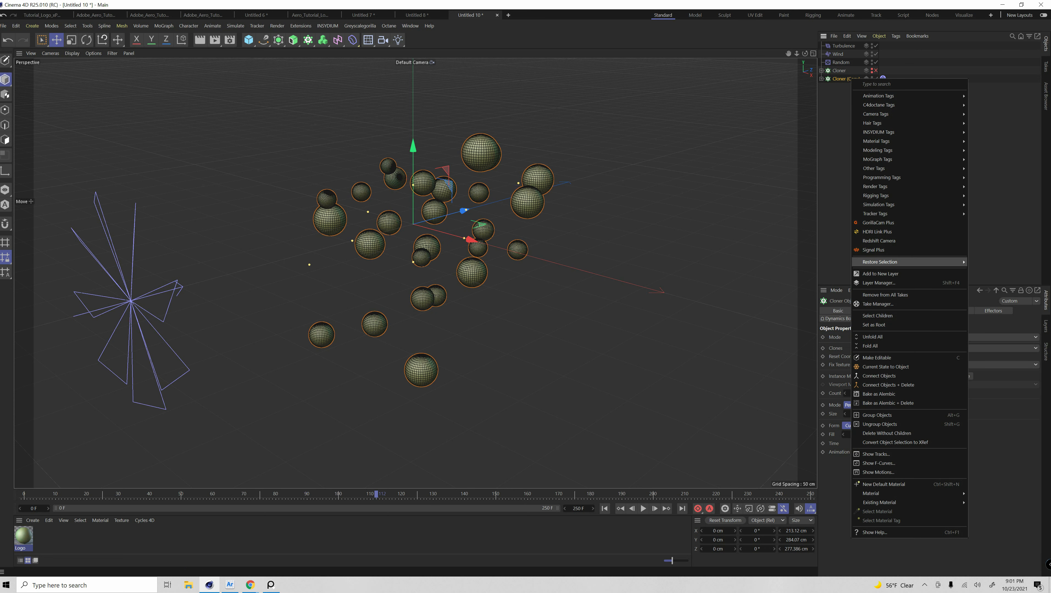
pyautogui.click(877, 316)
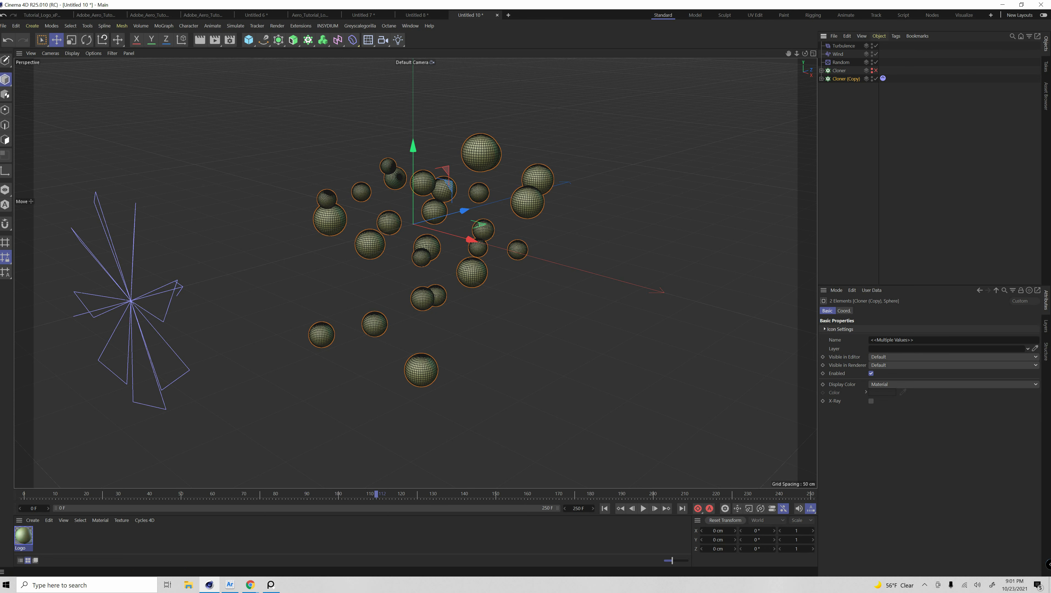
# Bake the selected cloner and sphere with Bake Object, using a single 2048 × 2048 PNG texture, and select the baked null.
pyautogui.click(878, 36)
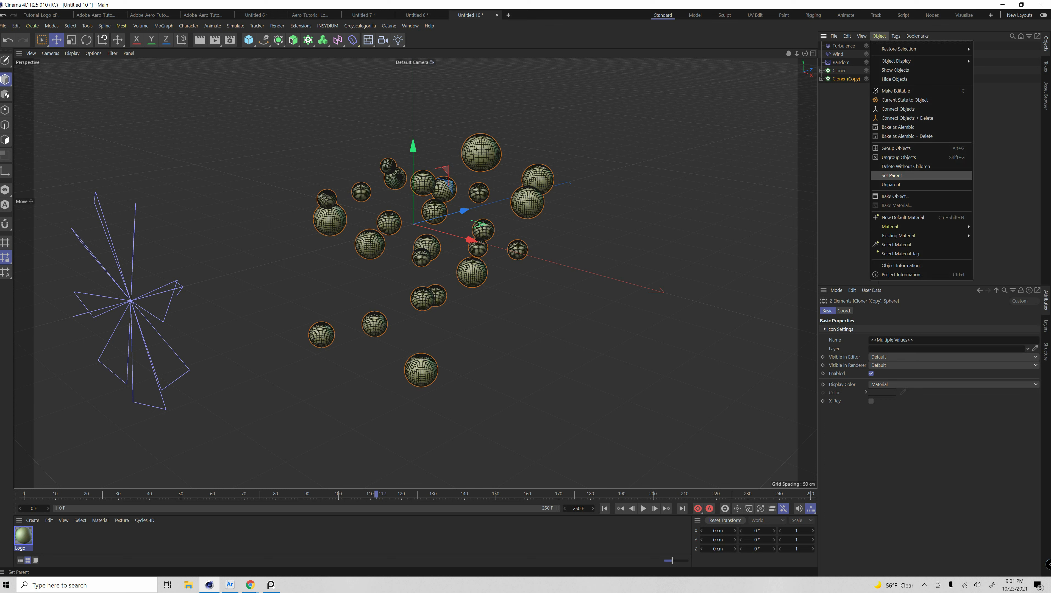
pyautogui.click(895, 196)
pyautogui.moveTo(553, 238); pyautogui.dragTo(832, 128)
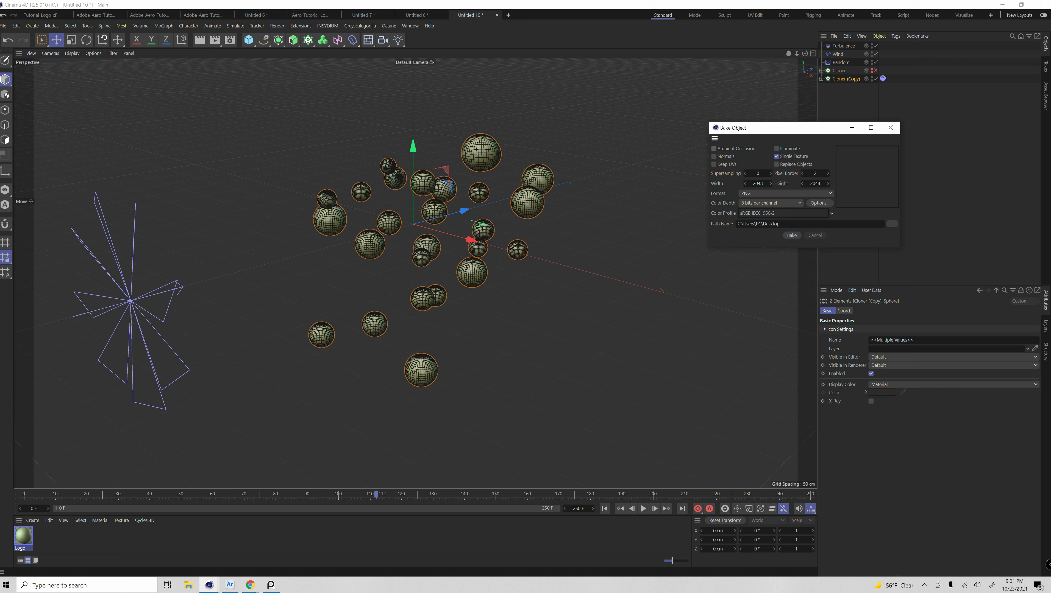
pyautogui.click(791, 235)
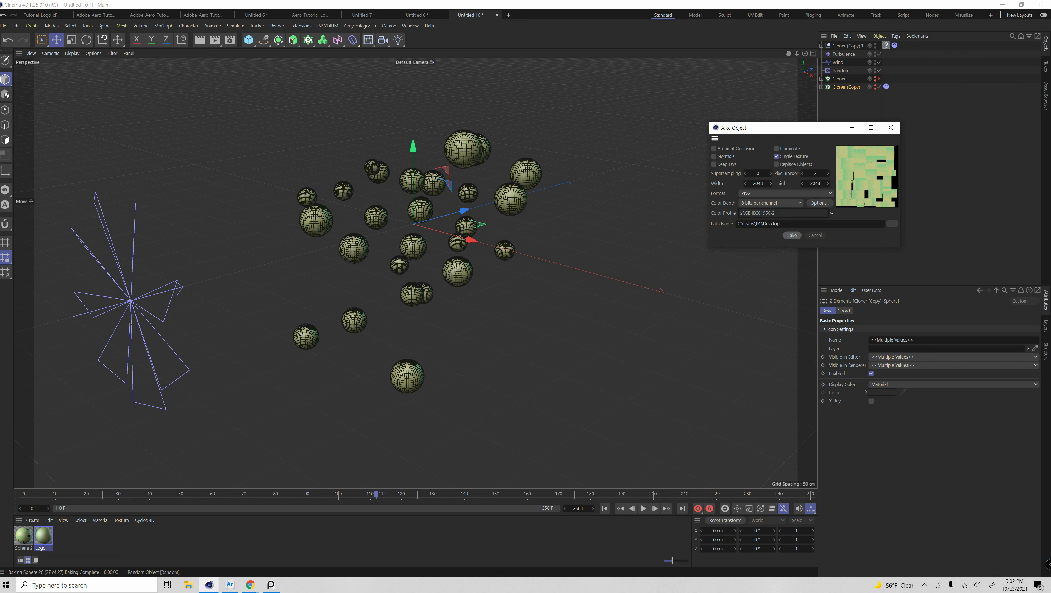
pyautogui.moveTo(768, 128); pyautogui.dragTo(894, 133)
pyautogui.click(848, 46)
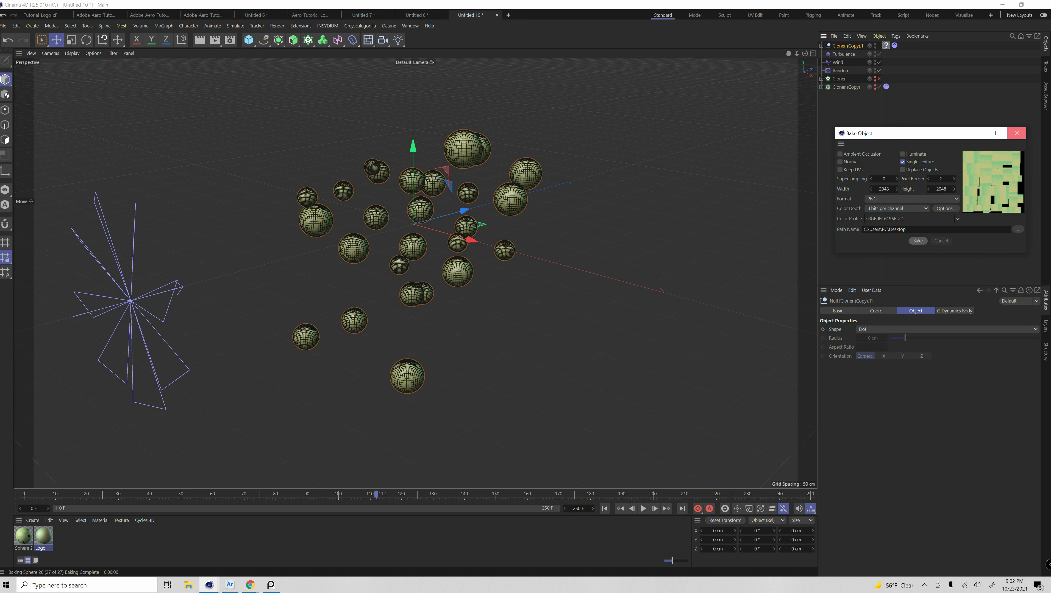
pyautogui.click(1016, 133)
# Play the animation from the first frame to check the baked spheres' motion.
pyautogui.click(605, 509)
pyautogui.click(643, 509)
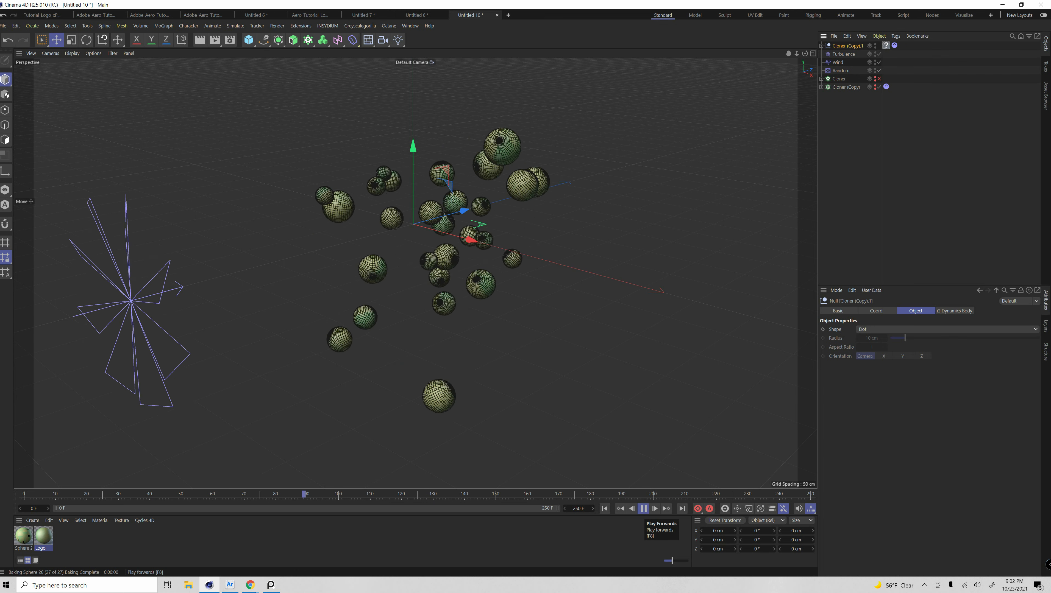
pyautogui.click(643, 509)
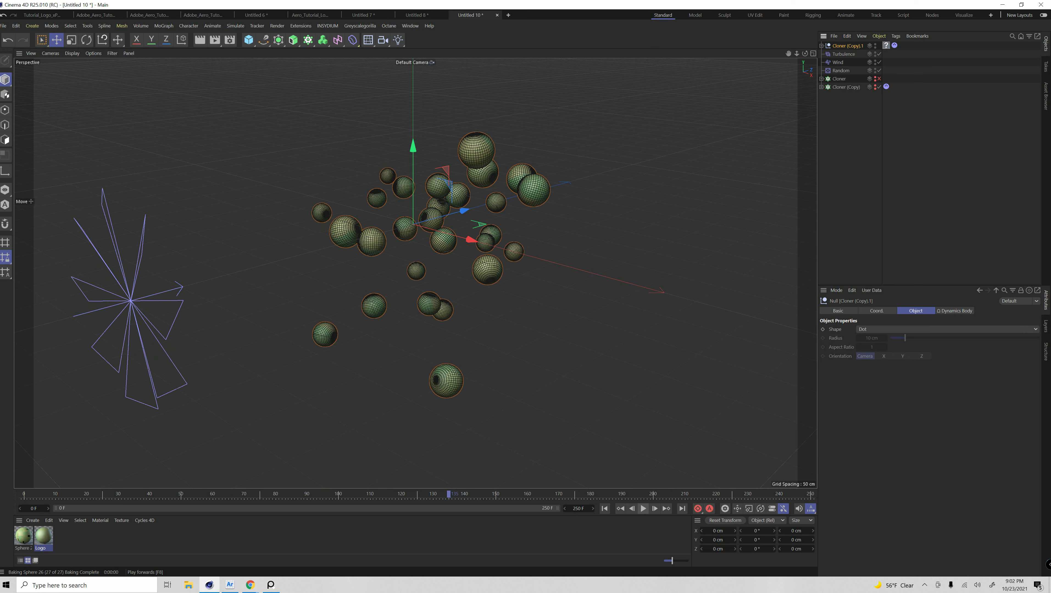
# Start an FBX export with Tracks, Bake All Frames and Bake Materials enabled, and accept the export settings.
pyautogui.click(4, 26)
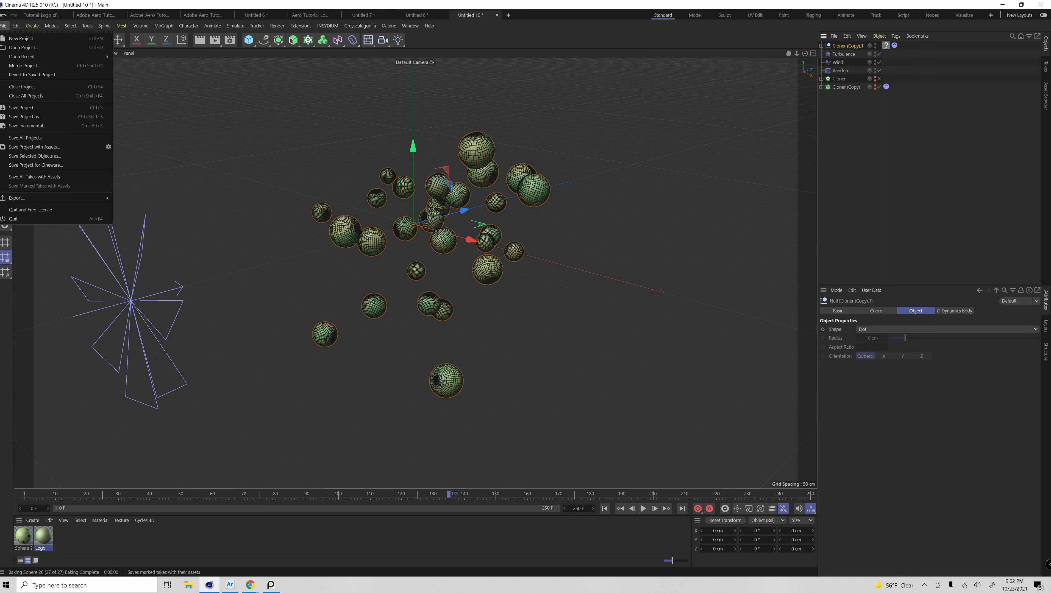
pyautogui.moveTo(54, 198)
pyautogui.click(133, 270)
pyautogui.moveTo(120, 151); pyautogui.dragTo(631, 129)
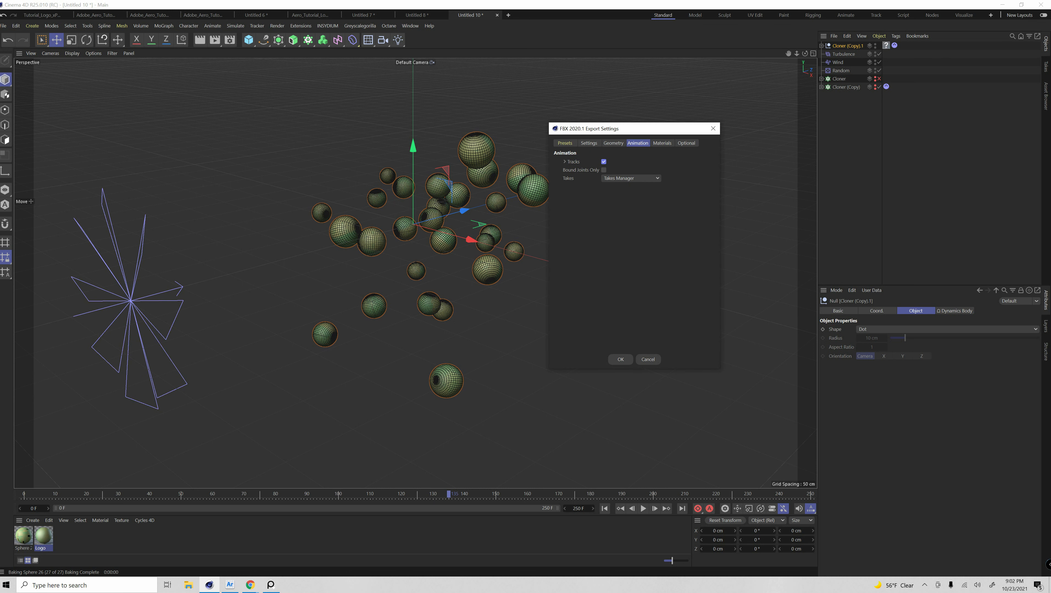
pyautogui.click(565, 162)
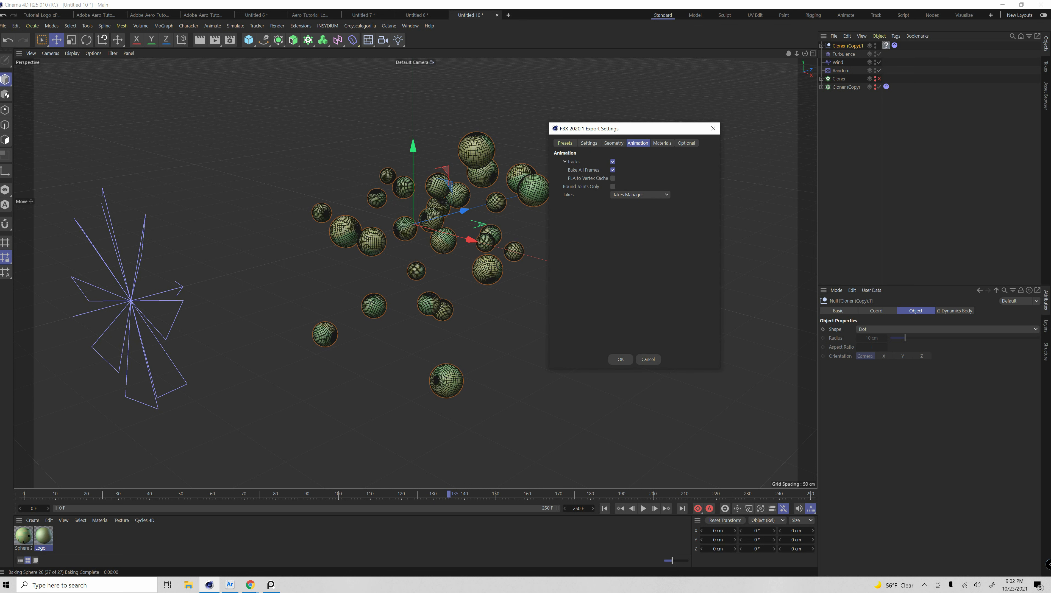
pyautogui.click(662, 143)
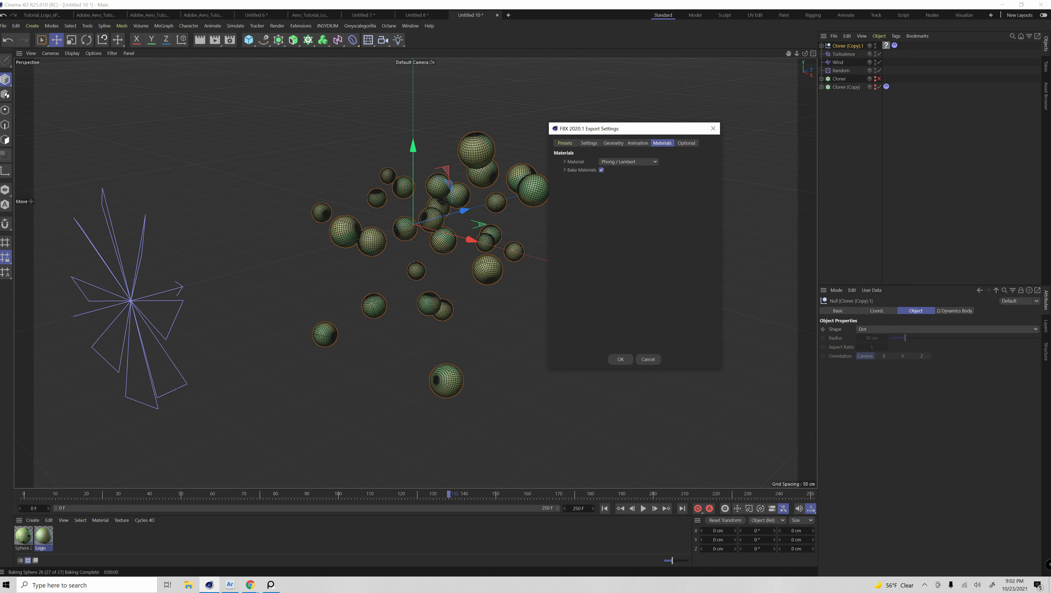
pyautogui.click(620, 359)
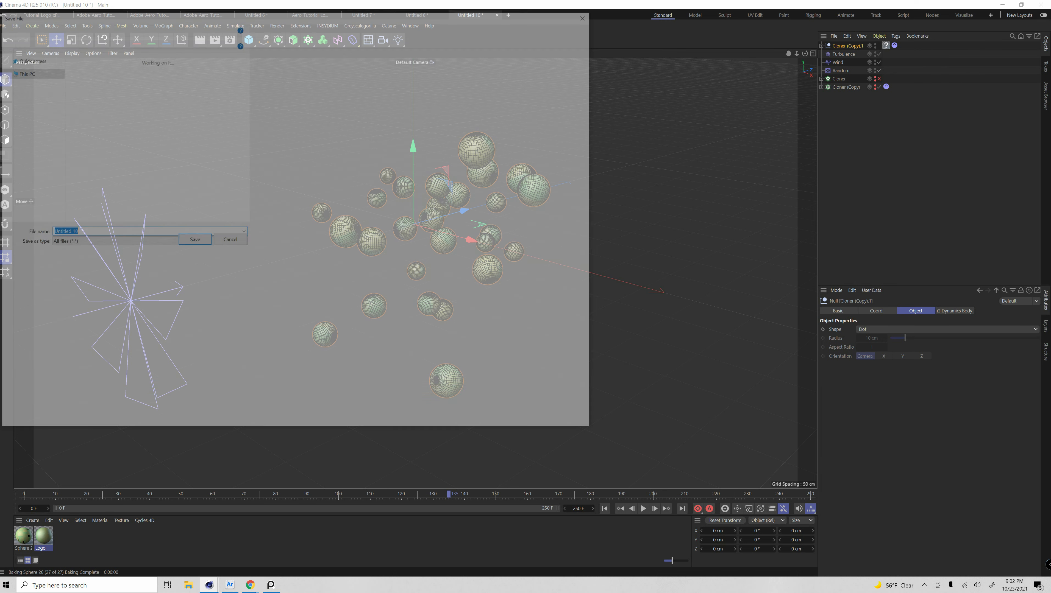
# Save the FBX export to the Desktop as Spheres_Animation_FINAL.
pyautogui.moveTo(333, 17); pyautogui.dragTo(778, 0)
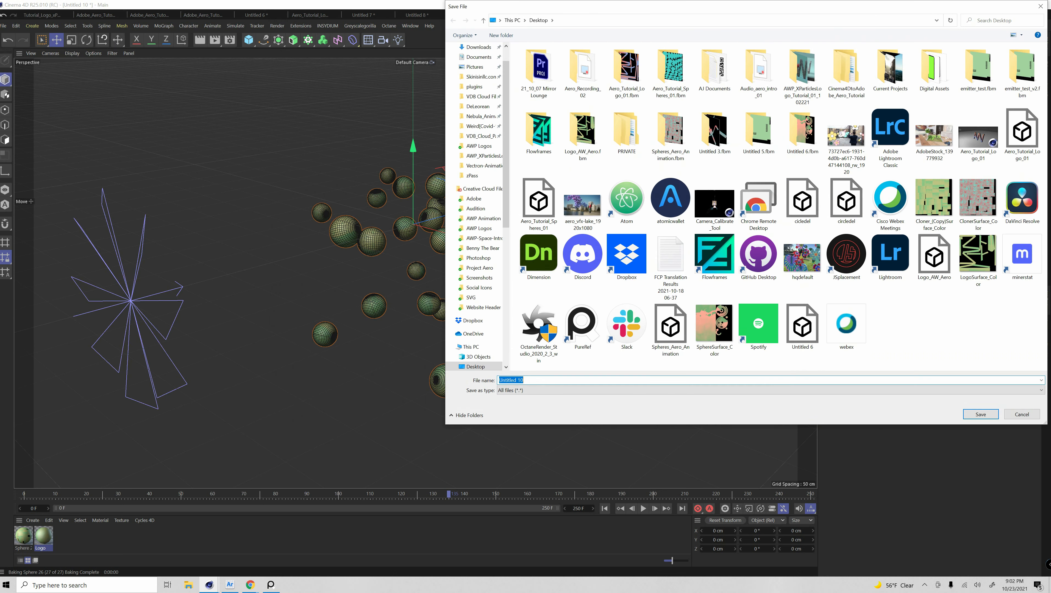
pyautogui.write('Spher')
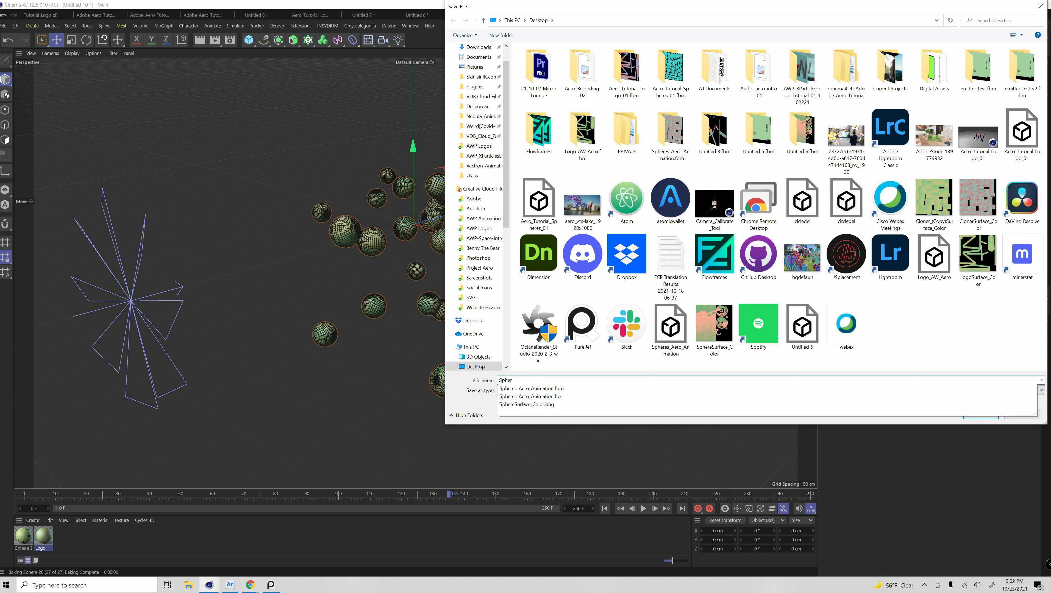
pyautogui.write('es_Ani')
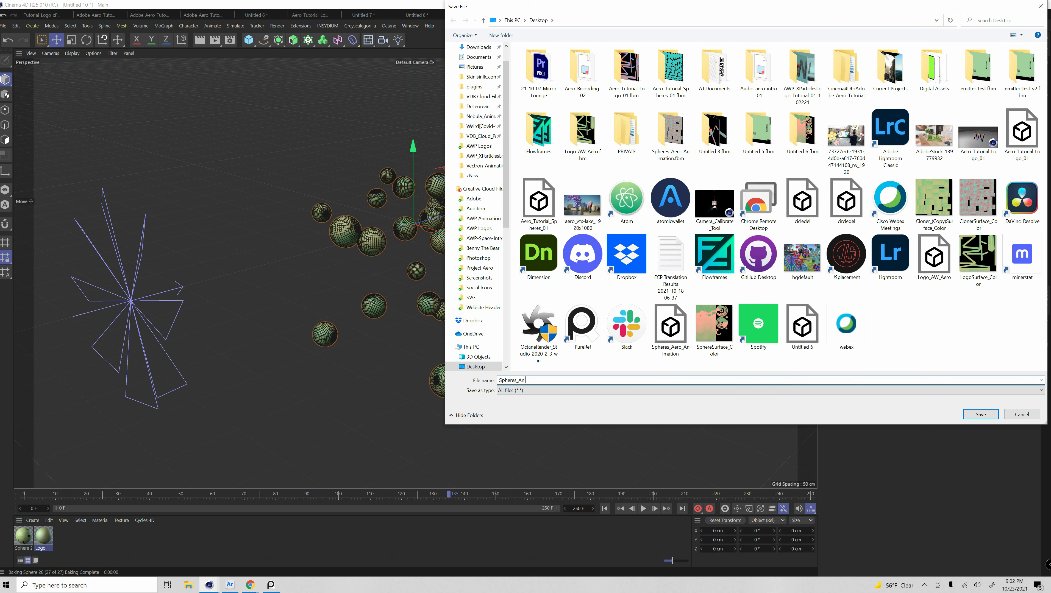
pyautogui.write('mation_FINAL')
pyautogui.press('Return')
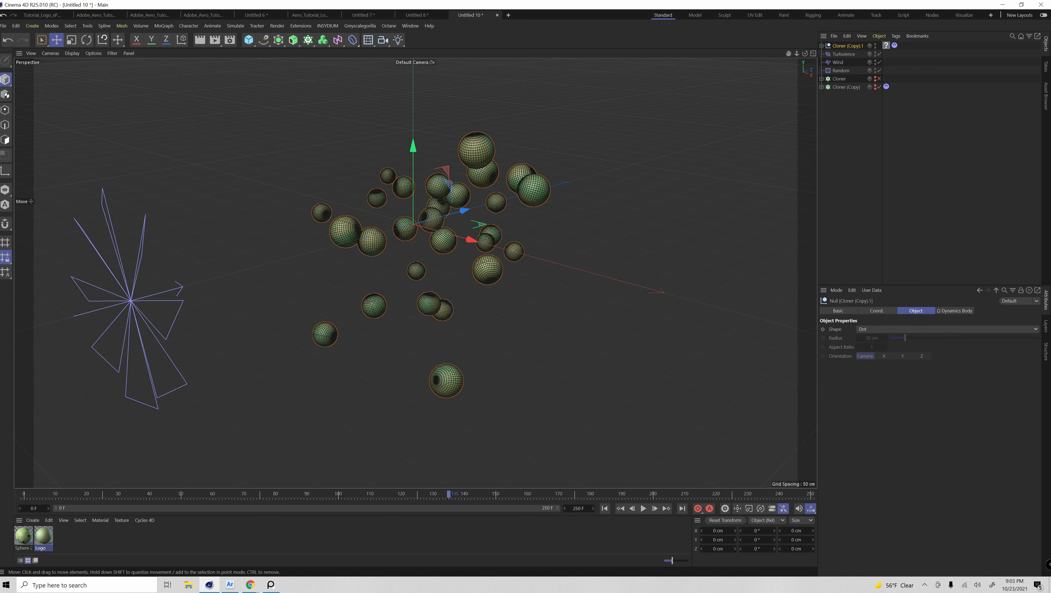
# Switch to Adobe Aero and import the Spheres_Animation_FINAL model from the Desktop into the Aer_Spheres scene.
pyautogui.click(230, 585)
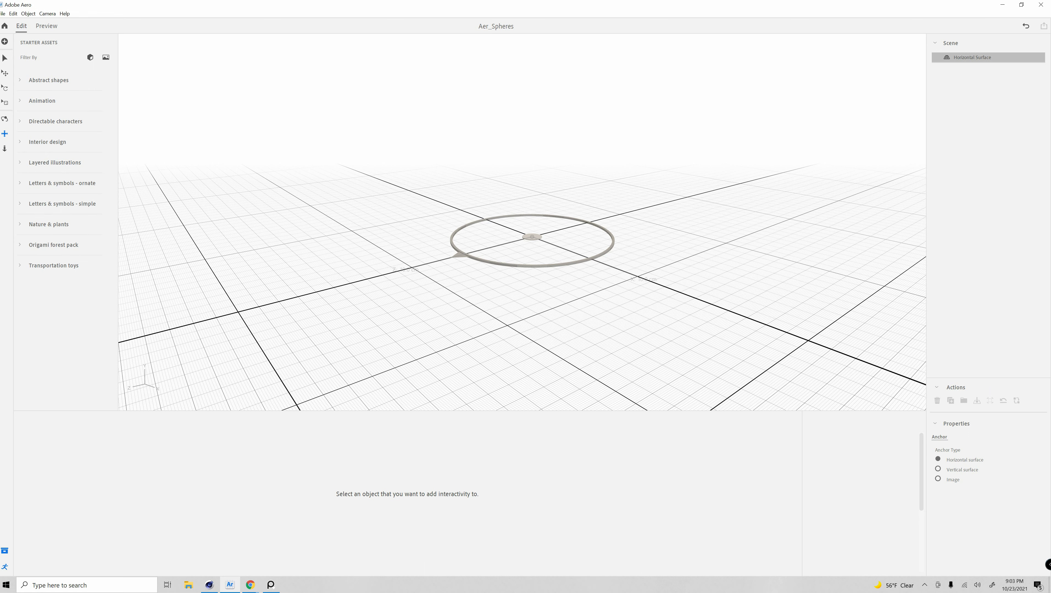
pyautogui.click(5, 41)
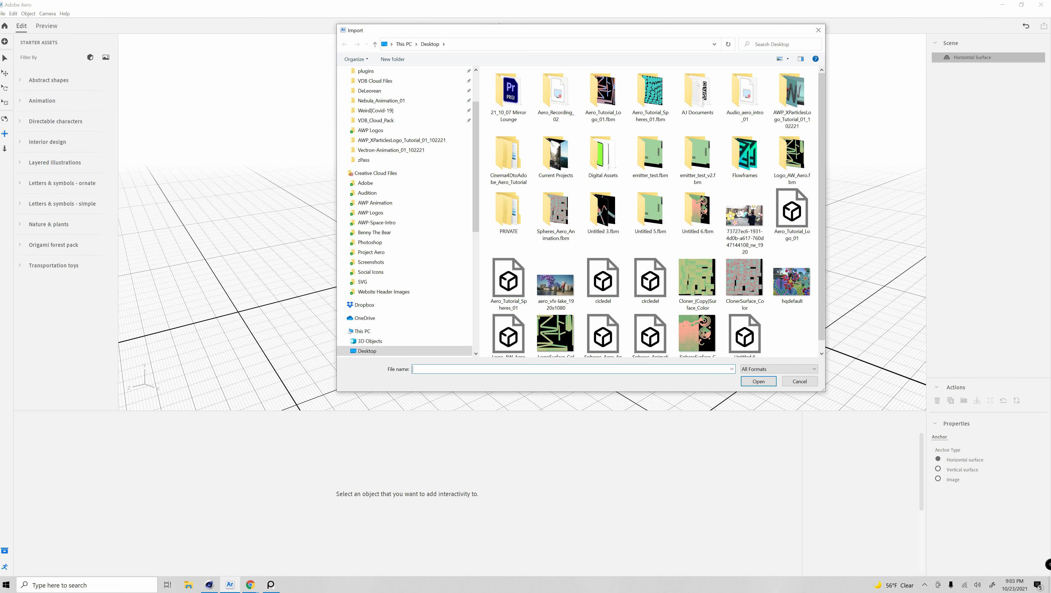
pyautogui.moveTo(639, 51); pyautogui.dragTo(585, 25)
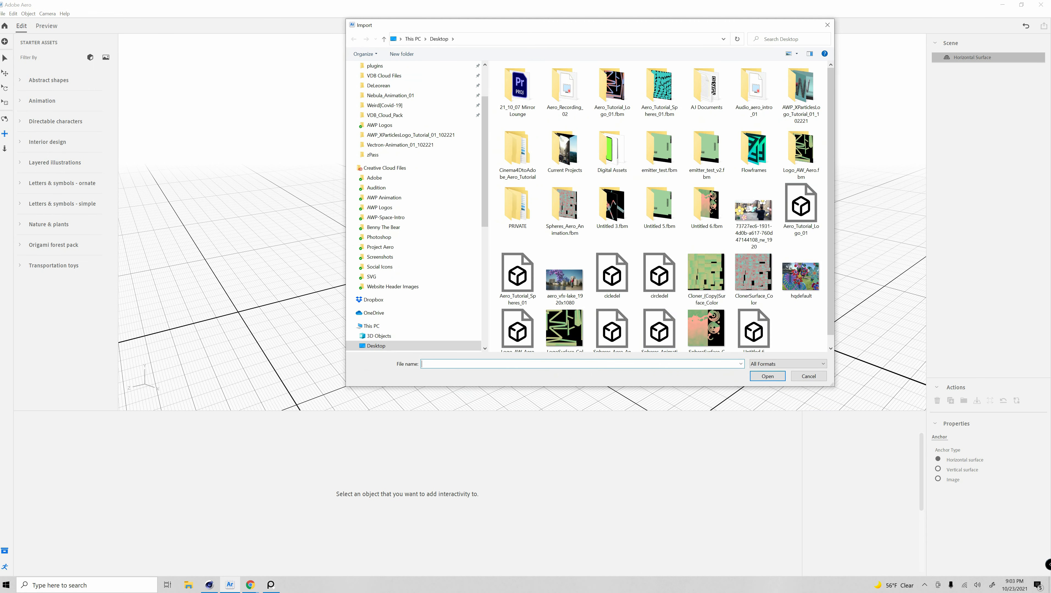
pyautogui.moveTo(831, 258); pyautogui.dragTo(831, 269)
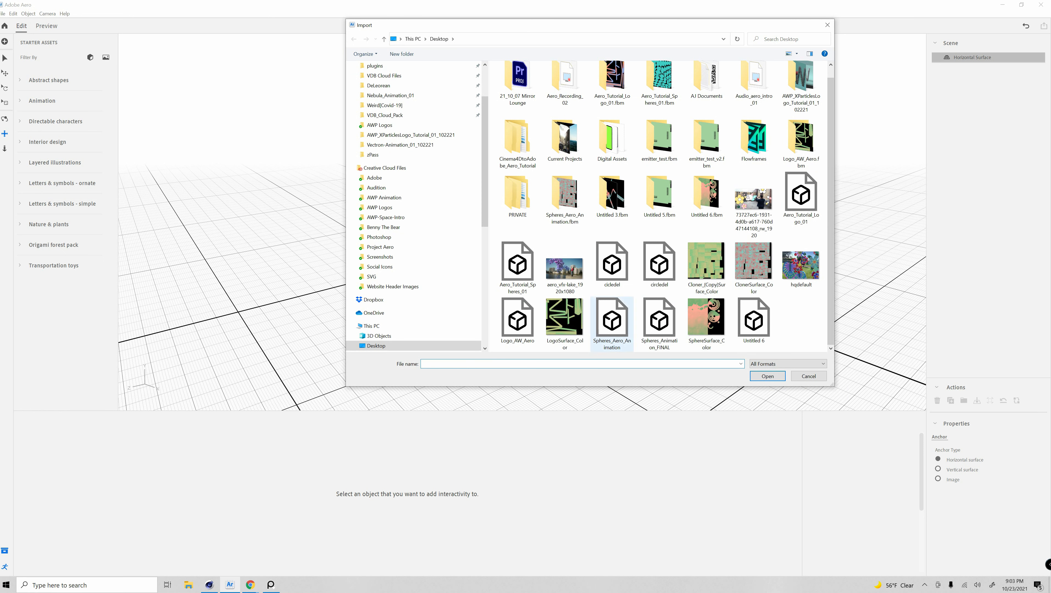
pyautogui.click(660, 322)
pyautogui.doubleClick(659, 322)
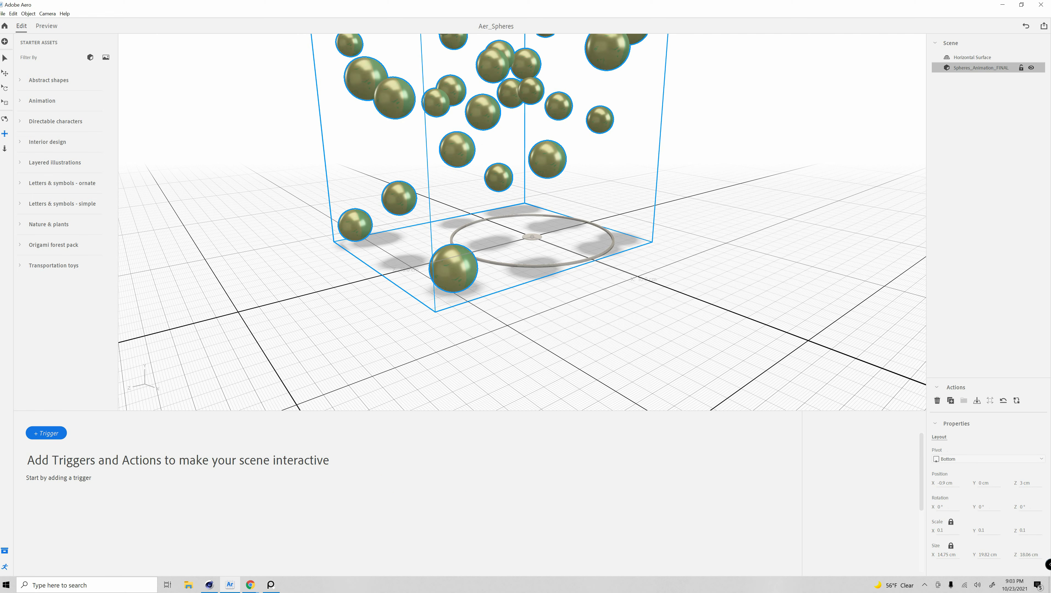
# Examine the imported spheres and their texture up close and from a distance, with and without the selection outline.
pyautogui.moveTo(532, 237); pyautogui.dragTo(510, 291, button='right')
pyautogui.moveTo(511, 291); pyautogui.dragTo(552, 317, button='middle')
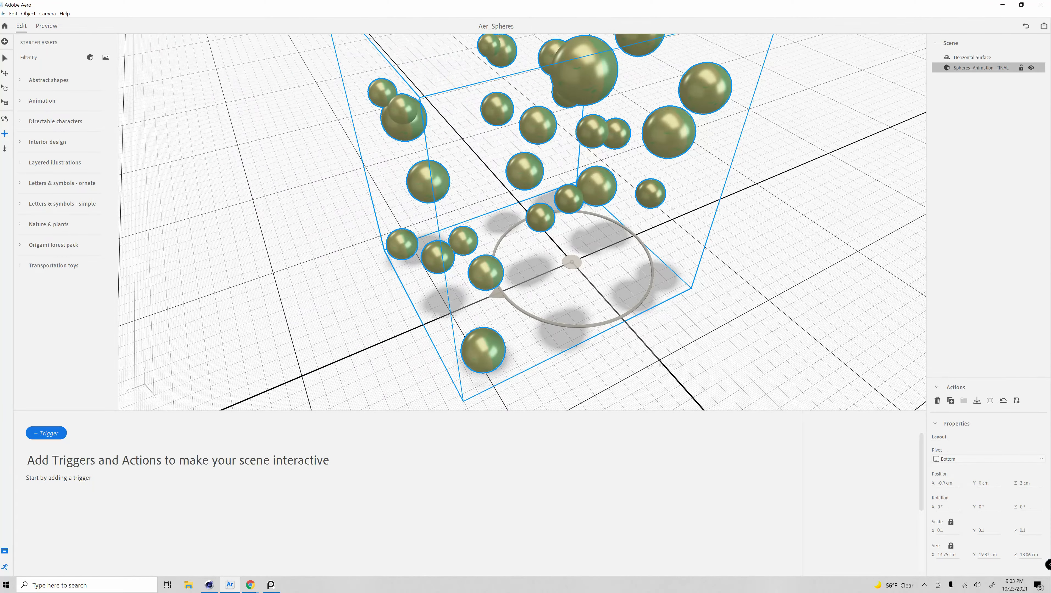
pyautogui.scroll(5, 522, 222)
pyautogui.scroll(-2, 522, 223)
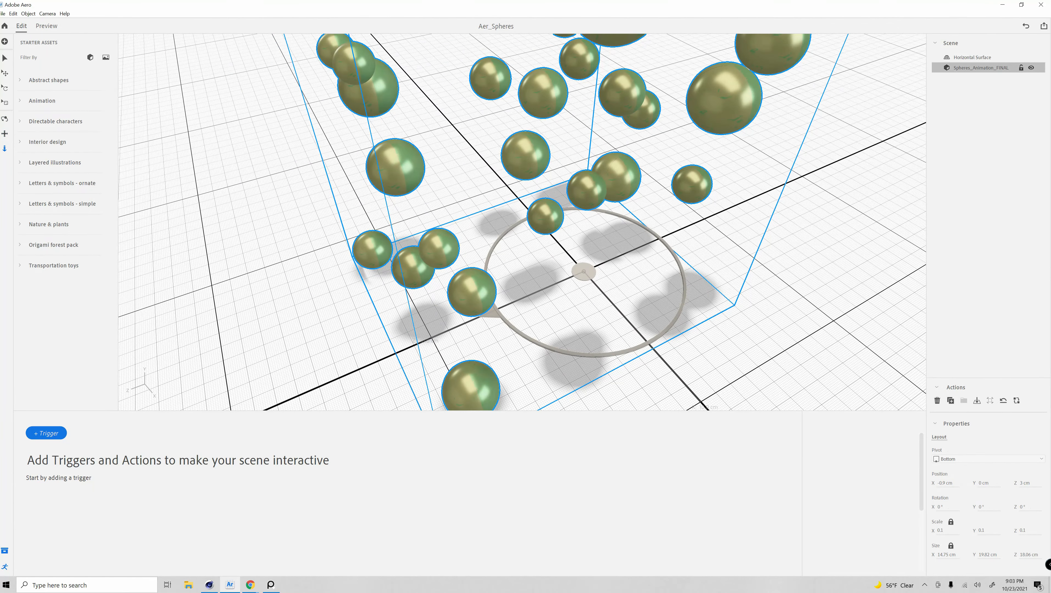
pyautogui.scroll(-8, 522, 223)
pyautogui.scroll(3, 522, 222)
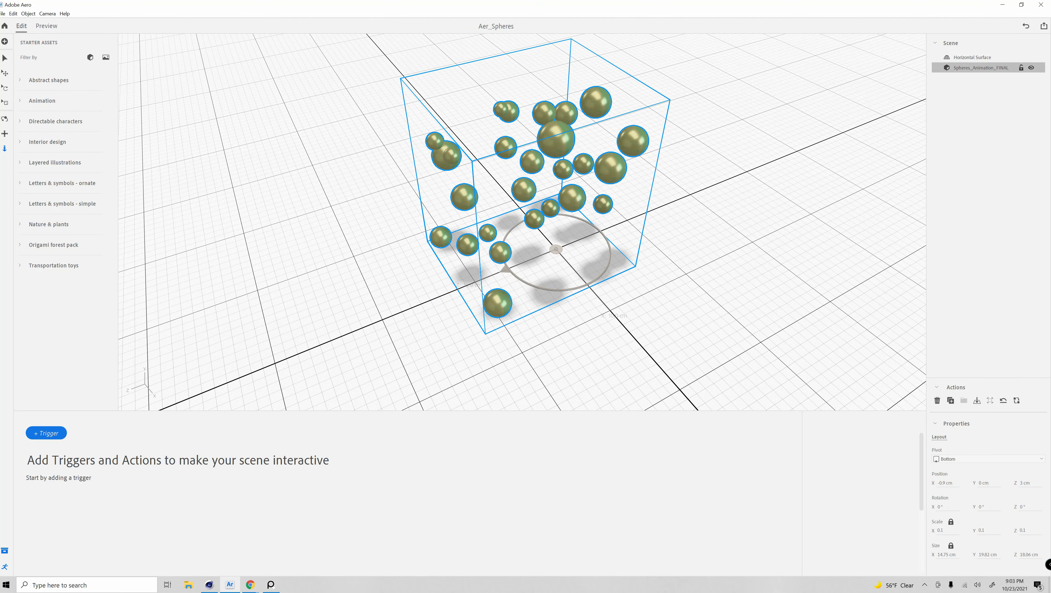
pyautogui.scroll(2, 522, 222)
pyautogui.scroll(-3, 522, 223)
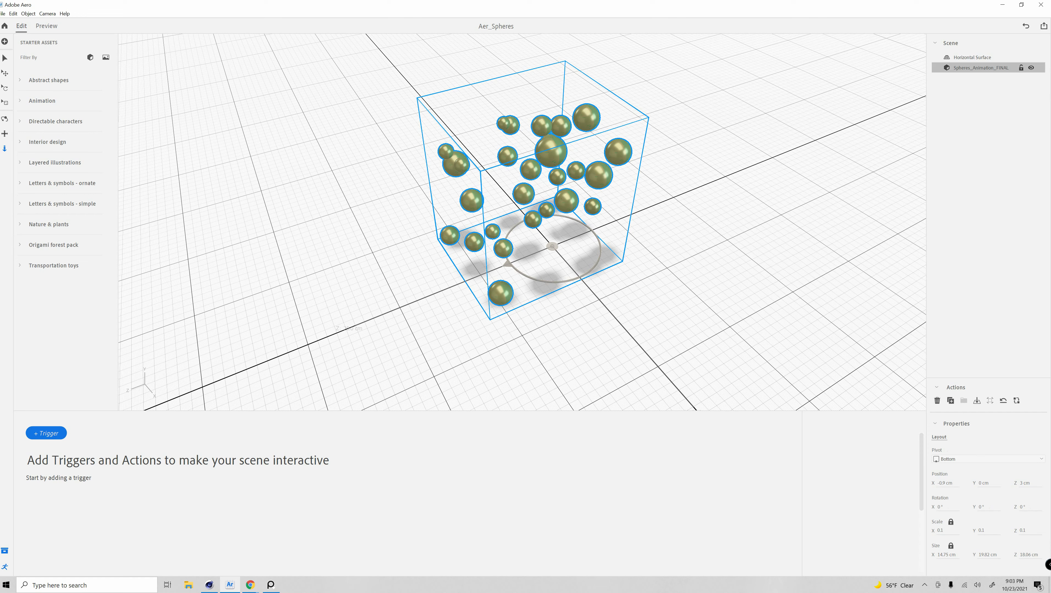
pyautogui.click(972, 57)
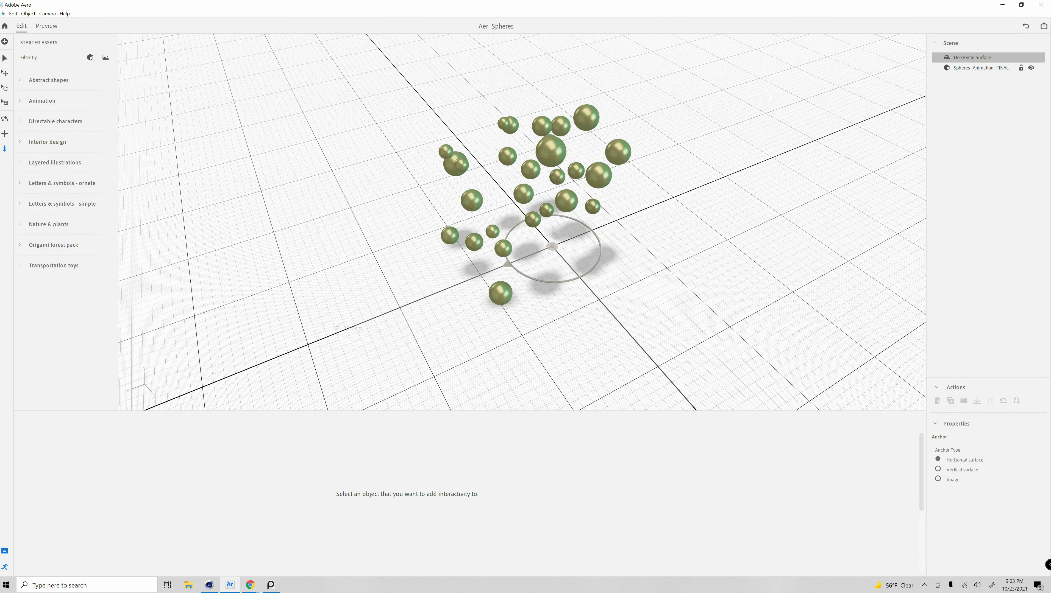
pyautogui.scroll(3, 522, 222)
pyautogui.scroll(-3, 522, 223)
pyautogui.scroll(2, 522, 222)
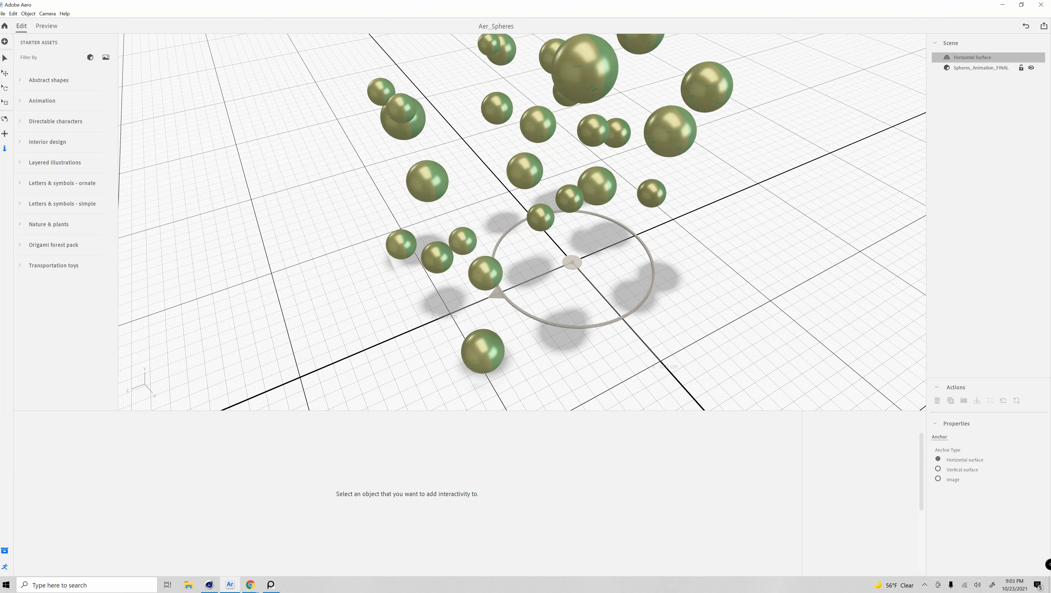
# Give the Spheres_Animation_FINAL object a Start trigger with a Play animation action.
pyautogui.doubleClick(980, 68)
pyautogui.press('Return')
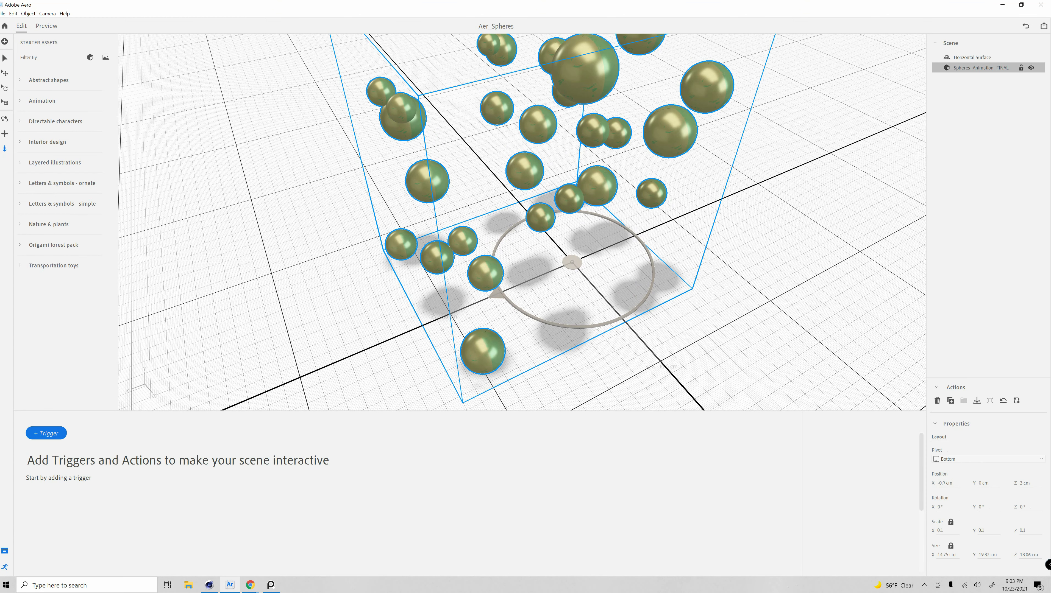
pyautogui.click(53, 434)
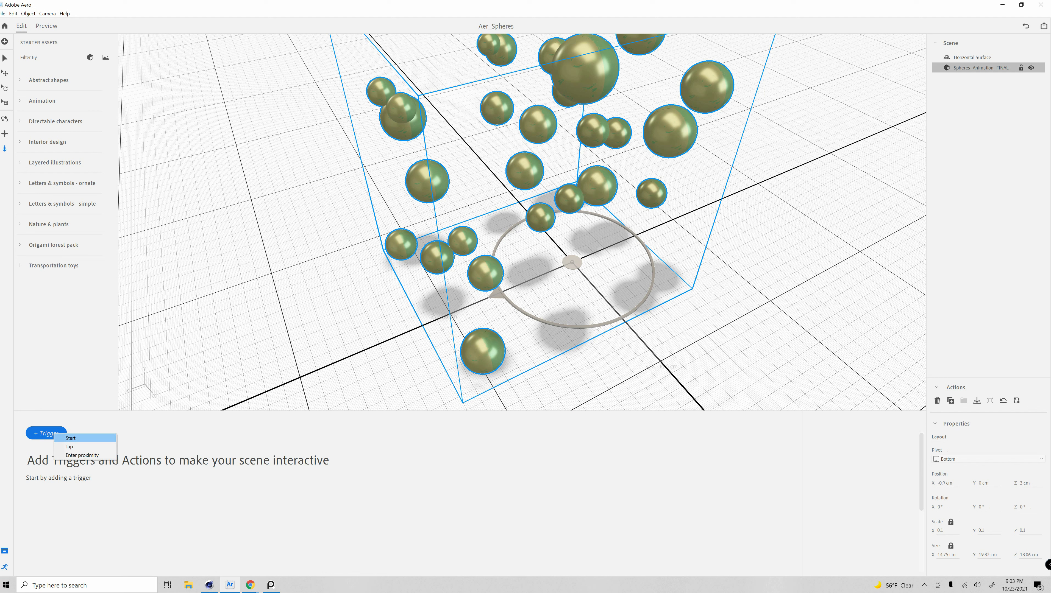
pyautogui.click(70, 438)
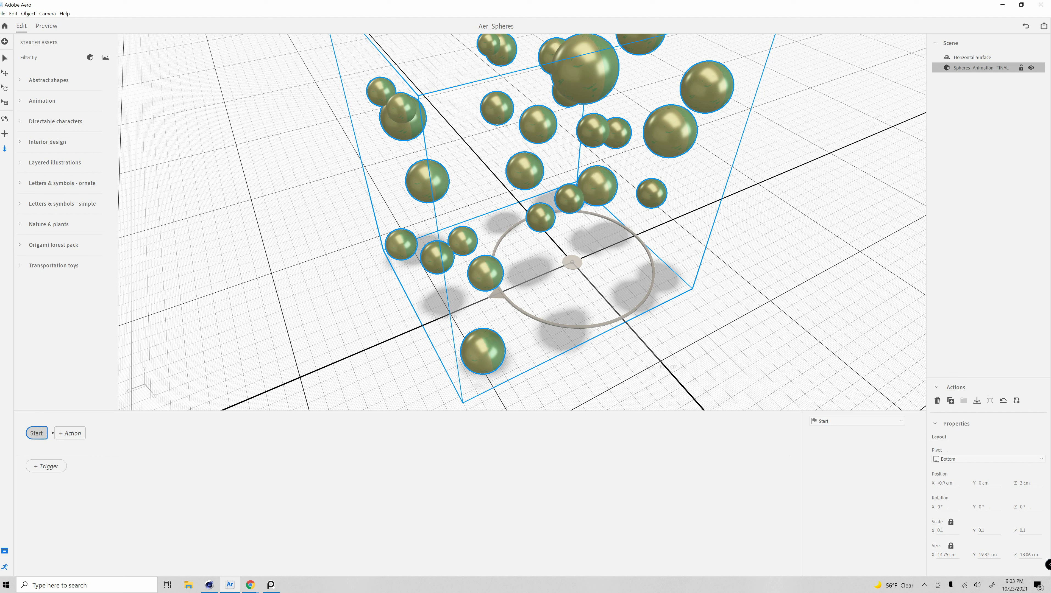
pyautogui.click(70, 433)
pyautogui.click(103, 442)
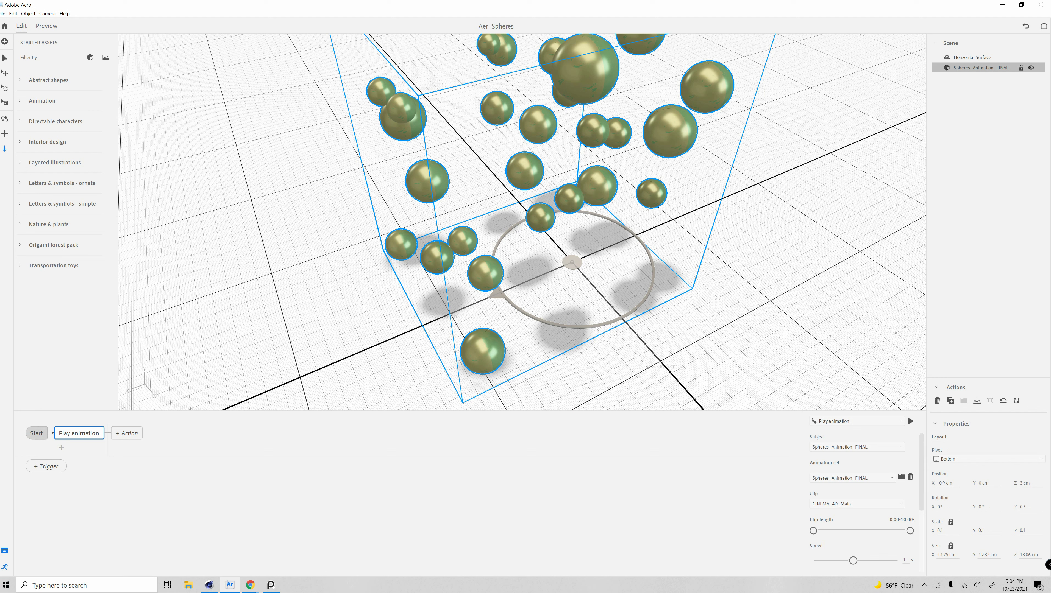
# Watch the spheres' animation preview from different distances and from a low side angle.
pyautogui.scroll(-1, 862, 503)
pyautogui.scroll(1, 862, 503)
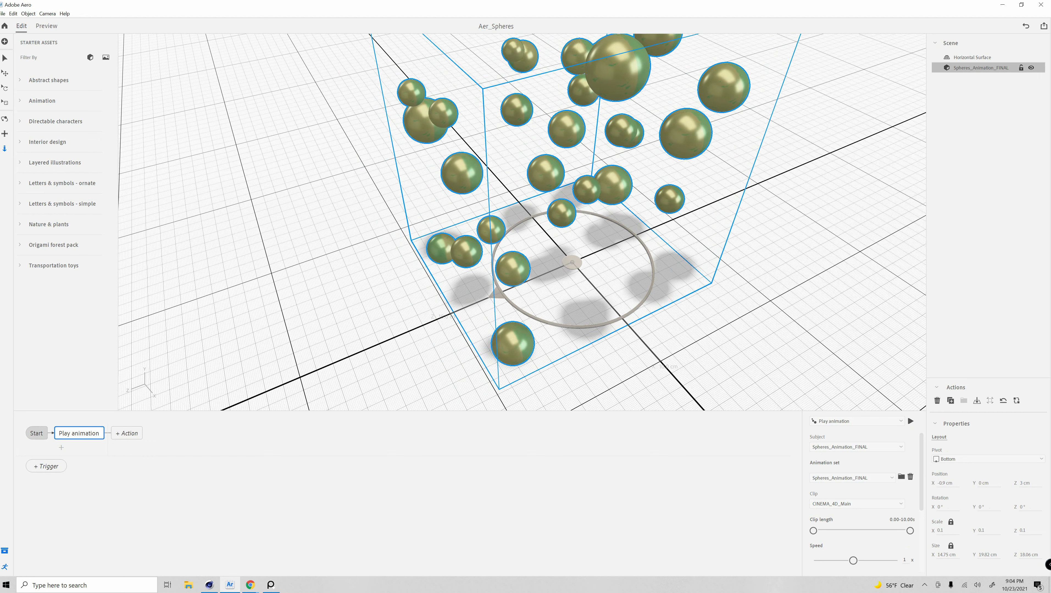
pyautogui.scroll(3, 523, 222)
pyautogui.scroll(-6, 522, 222)
pyautogui.scroll(3, 522, 222)
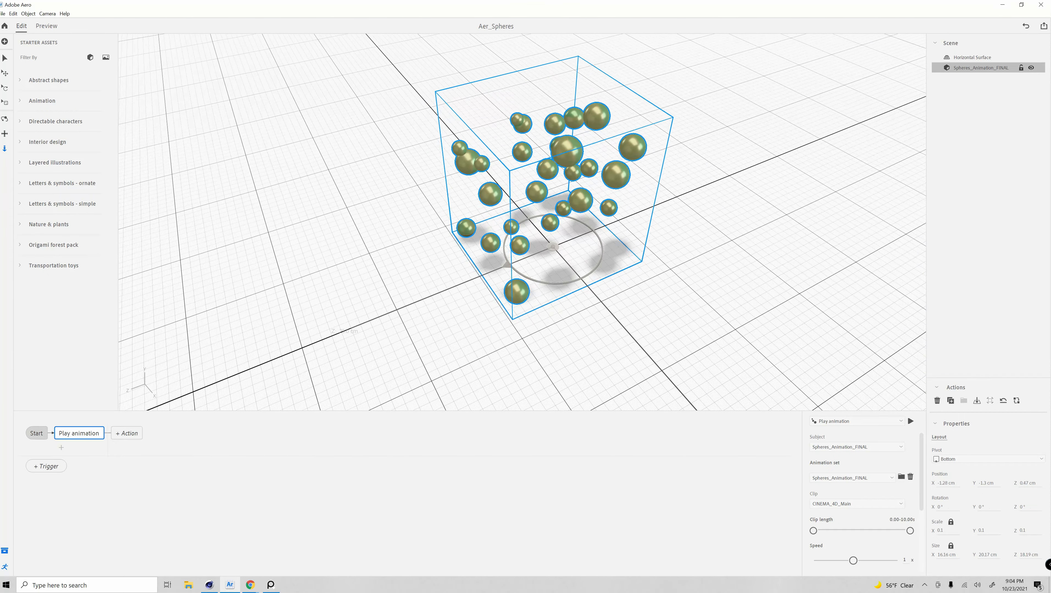
pyautogui.moveTo(523, 222)
pyautogui.mouseDown(button='middle')
pyautogui.moveTo(517, 213)
pyautogui.moveTo(522, 224)
pyautogui.mouseUp(button='middle')
pyautogui.moveTo(522, 224); pyautogui.dragTo(415, 145, button='right')
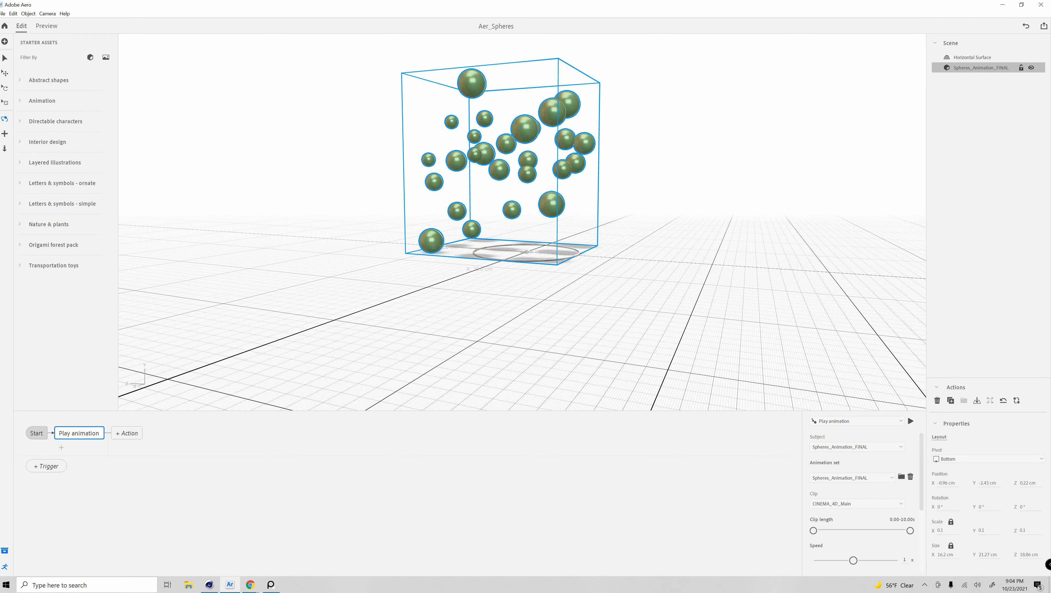
# Set the Play animation action's speed to 1.5x.
pyautogui.scroll(-3, 862, 499)
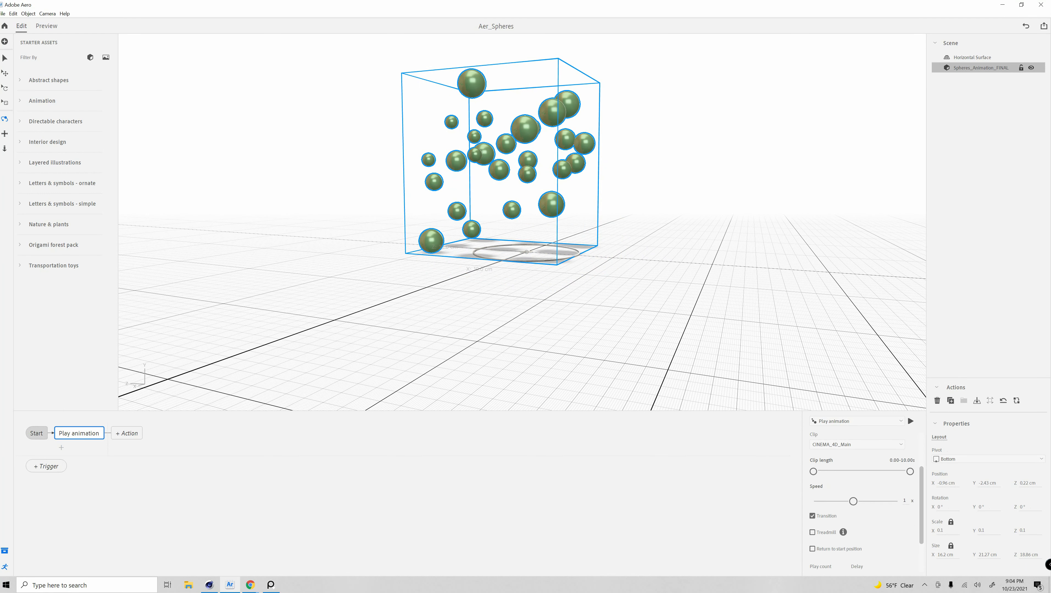
pyautogui.click(905, 500)
pyautogui.write('2')
pyautogui.press('Return')
pyautogui.moveTo(897, 502); pyautogui.dragTo(878, 501)
# Make the Play animation action repeat with Infinite and Back and forth enabled.
pyautogui.scroll(-1, 861, 498)
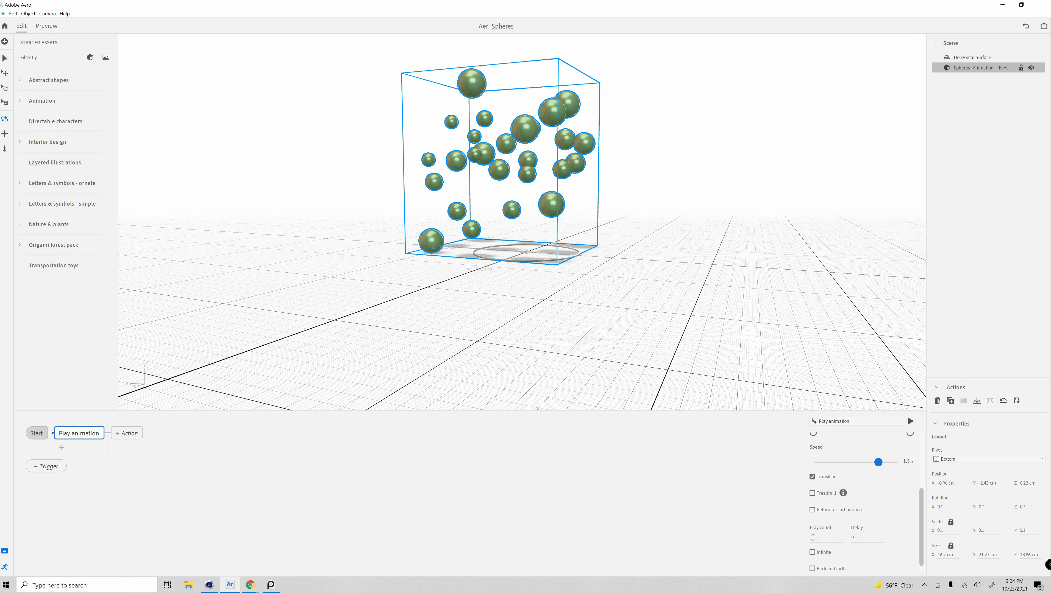
pyautogui.scroll(-3, 862, 498)
pyautogui.click(812, 542)
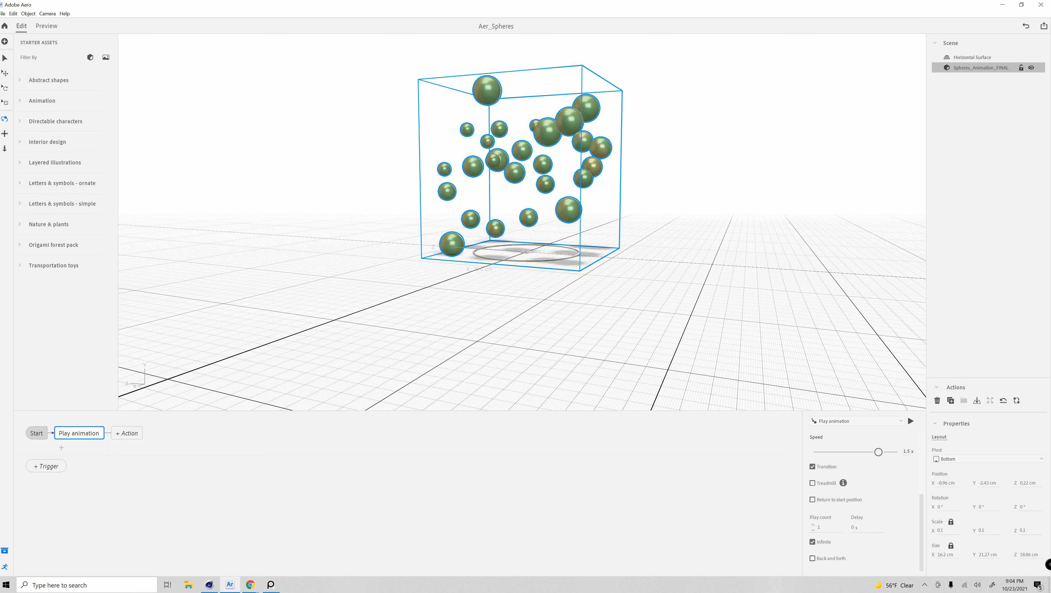
pyautogui.scroll(3, 862, 499)
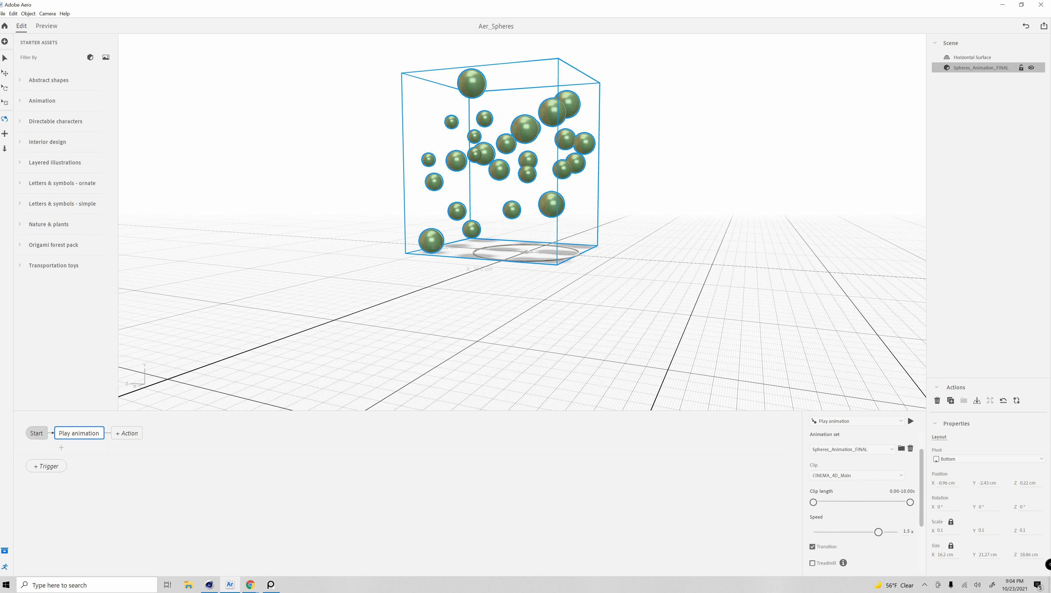
pyautogui.scroll(-3, 862, 499)
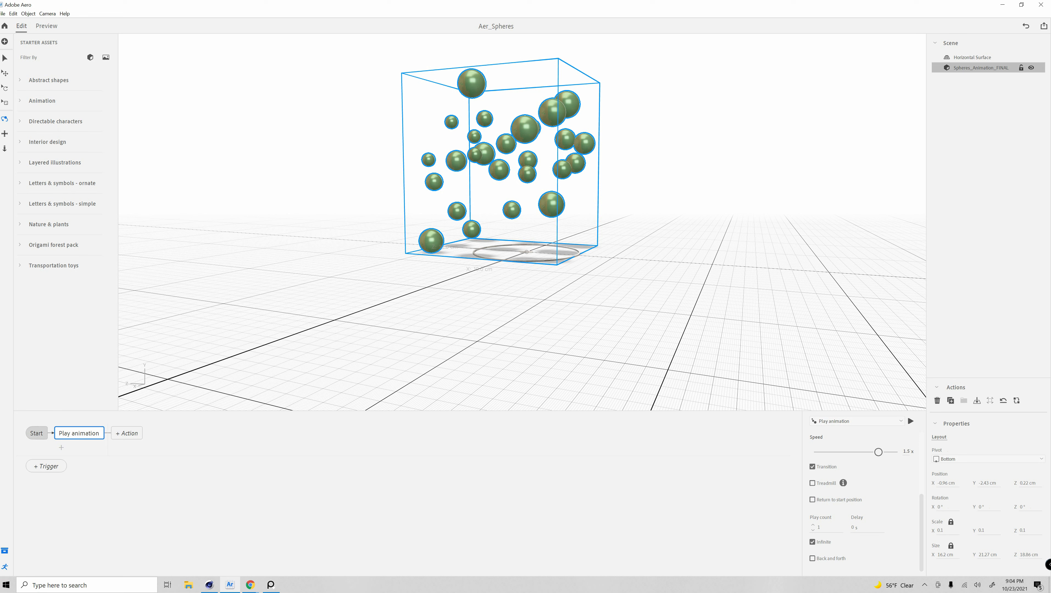
pyautogui.click(812, 542)
pyautogui.click(812, 542)
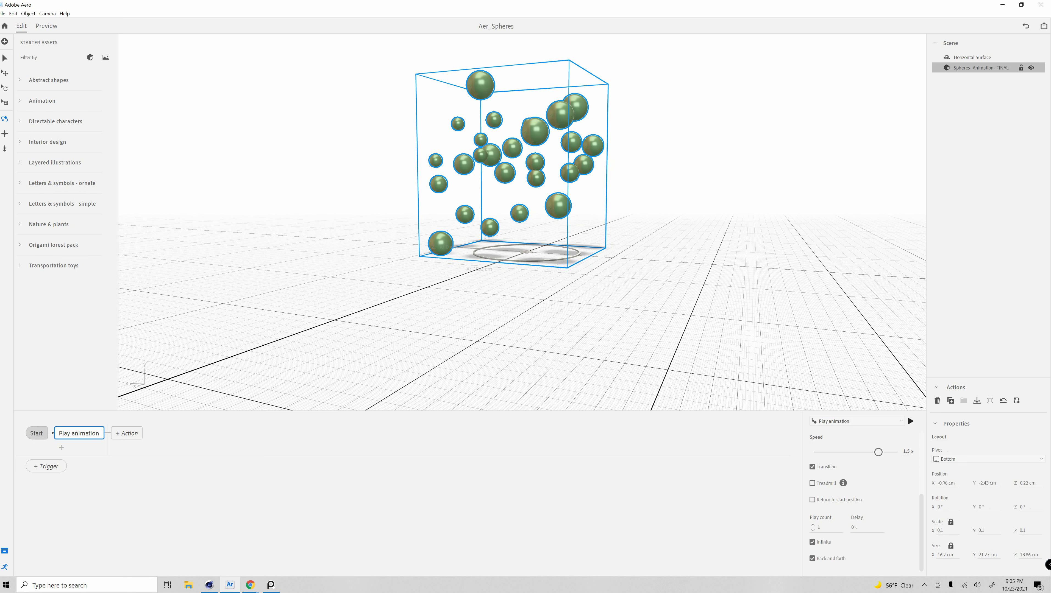
pyautogui.scroll(3, 862, 498)
pyautogui.scroll(2, 862, 499)
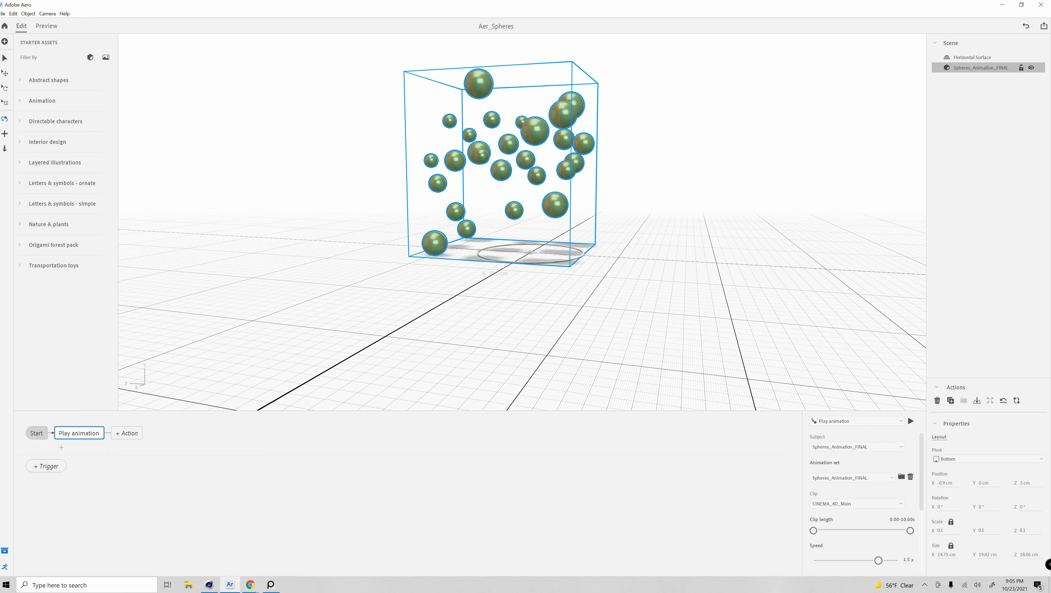
pyautogui.moveTo(590, 241); pyautogui.dragTo(411, 258)
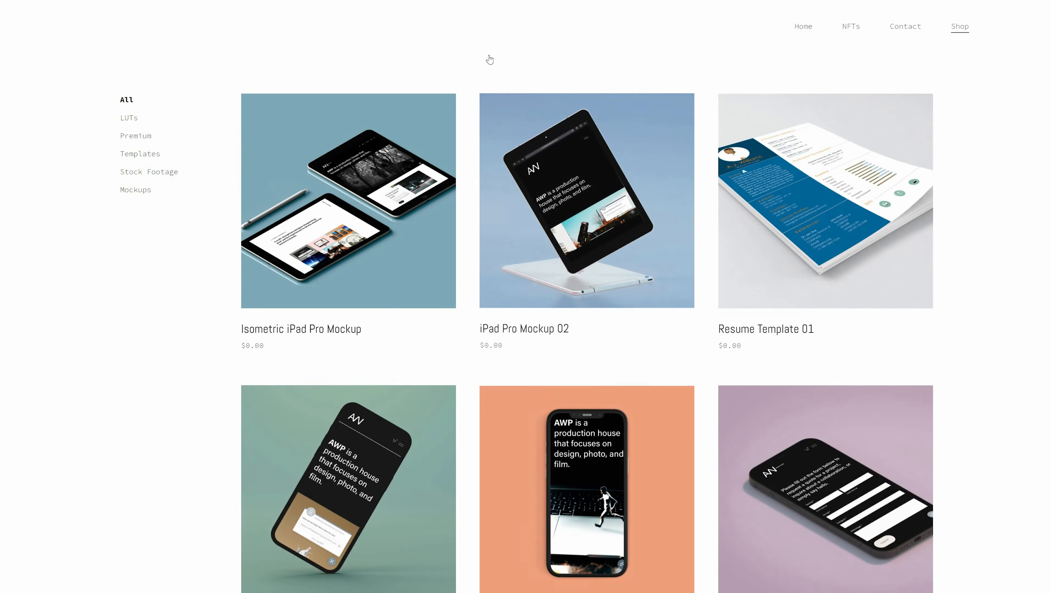
# Browse the website shop's mockups and stock footage, and view the Aerial View, Knoxville, TN, Rolling Hills 5K Footage product page.
pyautogui.scroll(-3, 489, 59)
pyautogui.scroll(-10, 489, 59)
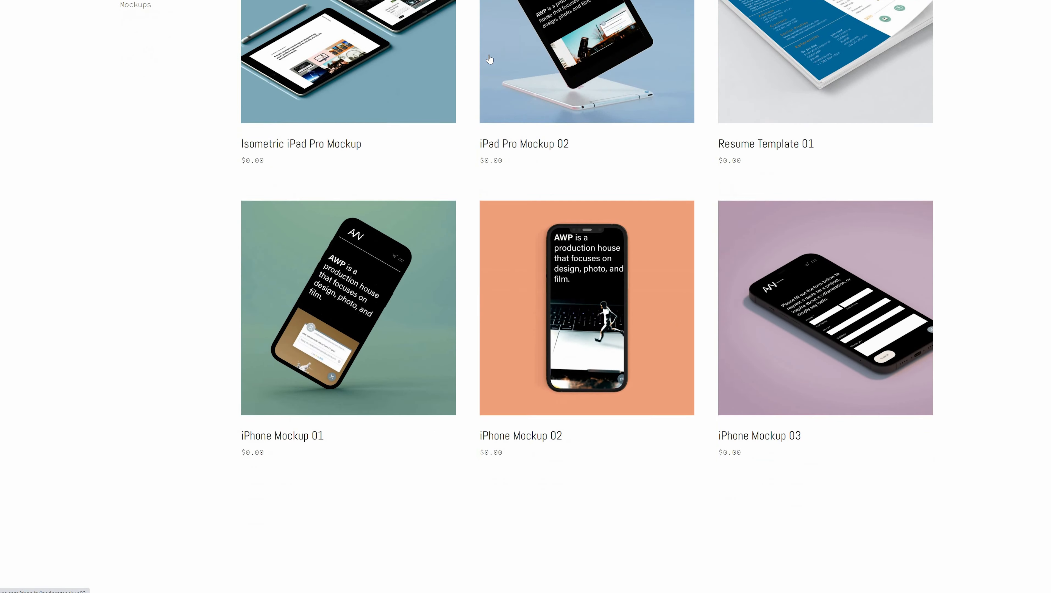
pyautogui.scroll(11, 133, 132)
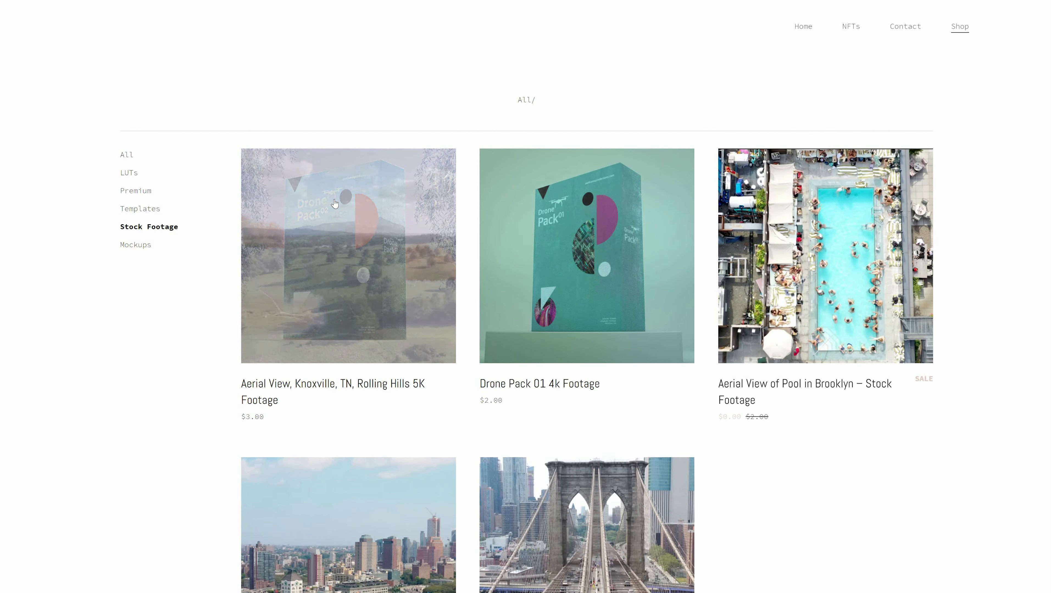
pyautogui.click(336, 149)
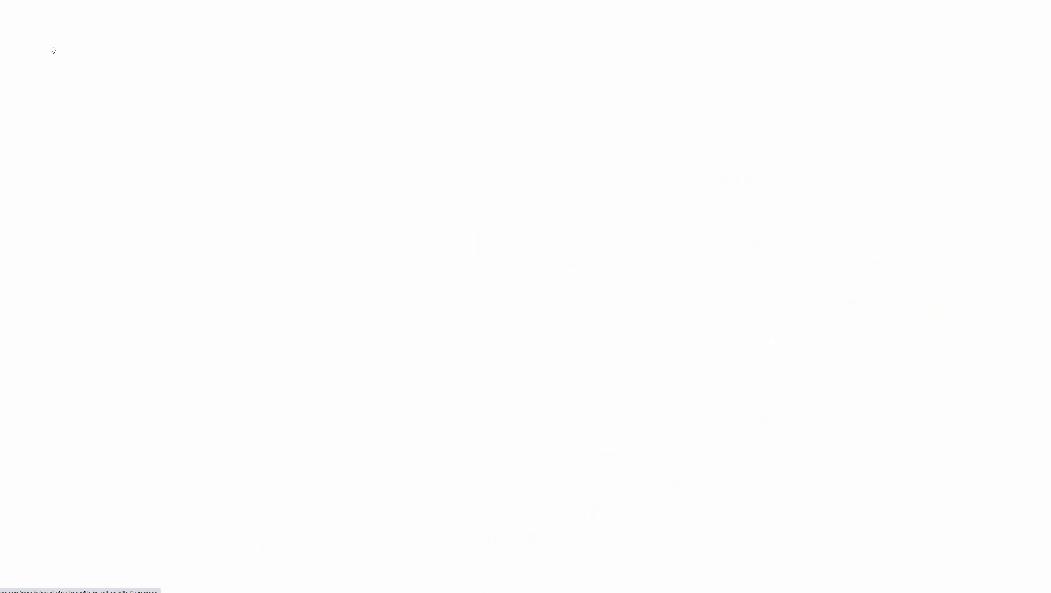
pyautogui.scroll(-2, 525, 332)
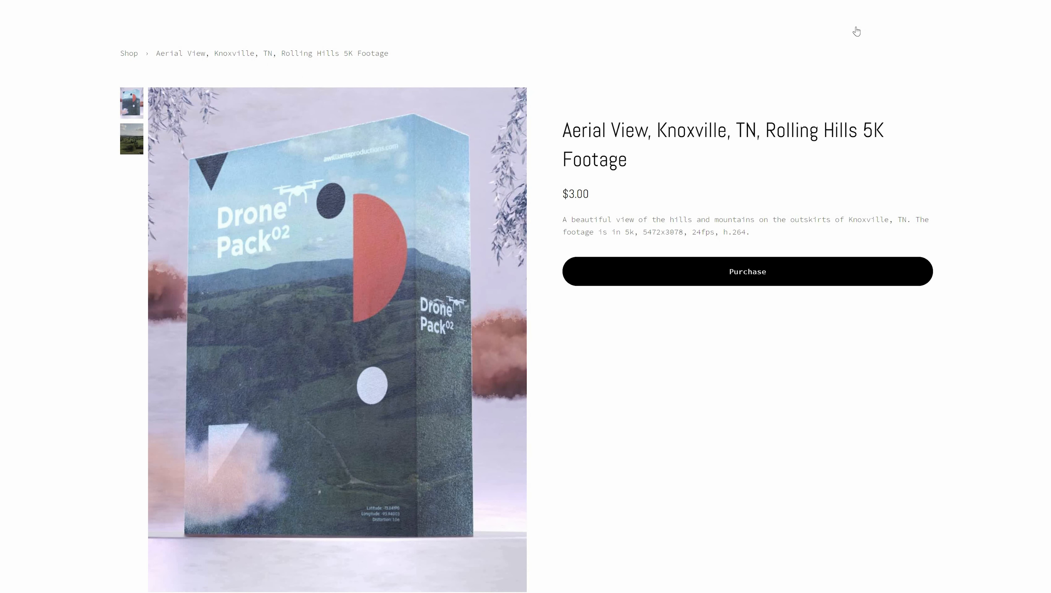
pyautogui.scroll(1, 811, 28)
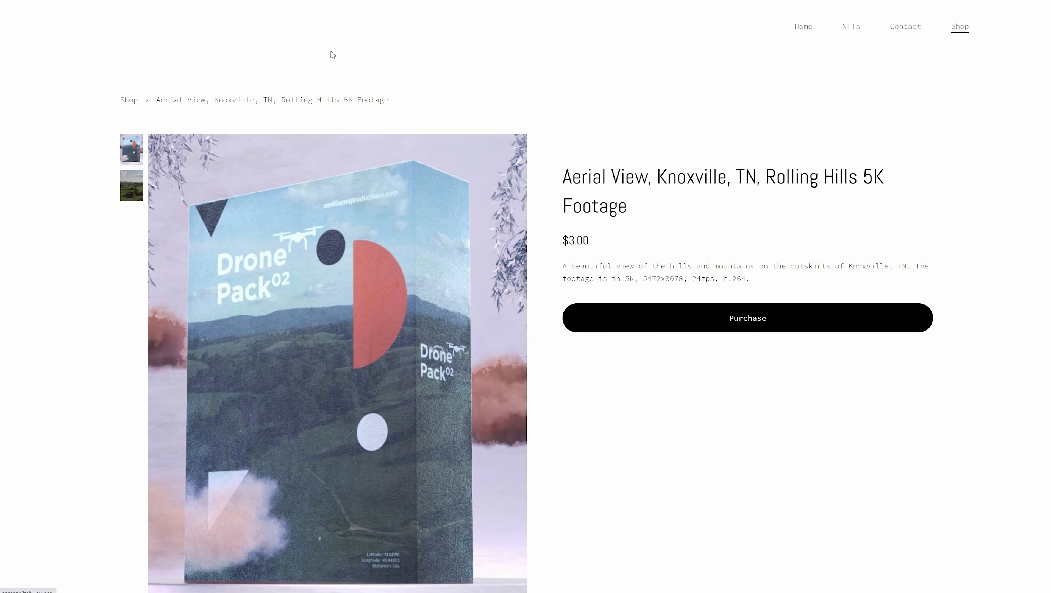